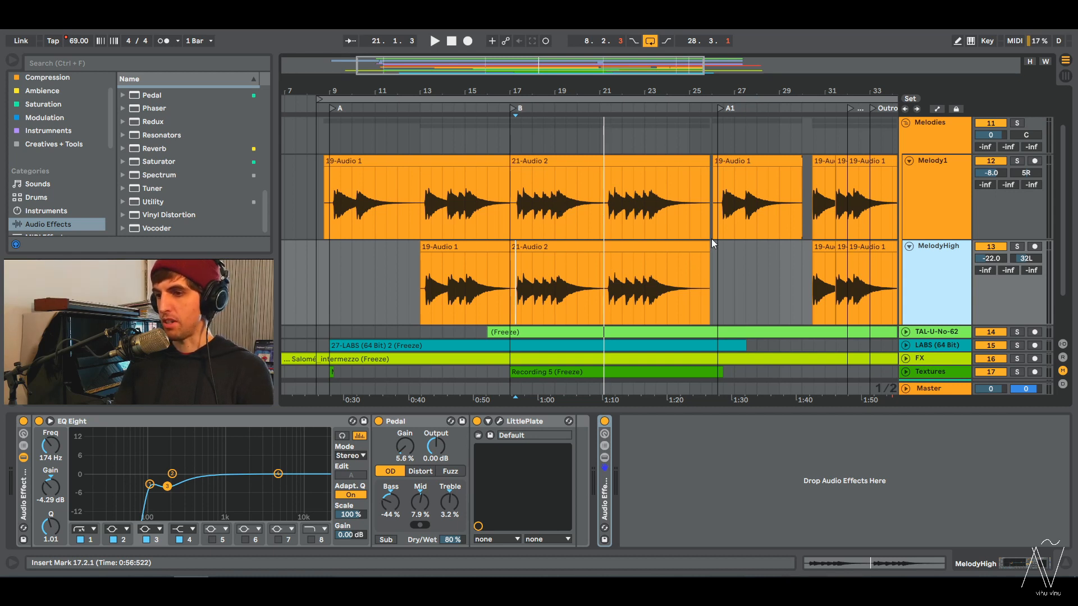
Play the arrangement from the start of section B at bar 17 and stop near the end of the section.
{"action": "scroll", "coordinate": [737, 258], "scroll_direction": "up", "scroll_amount": 3}
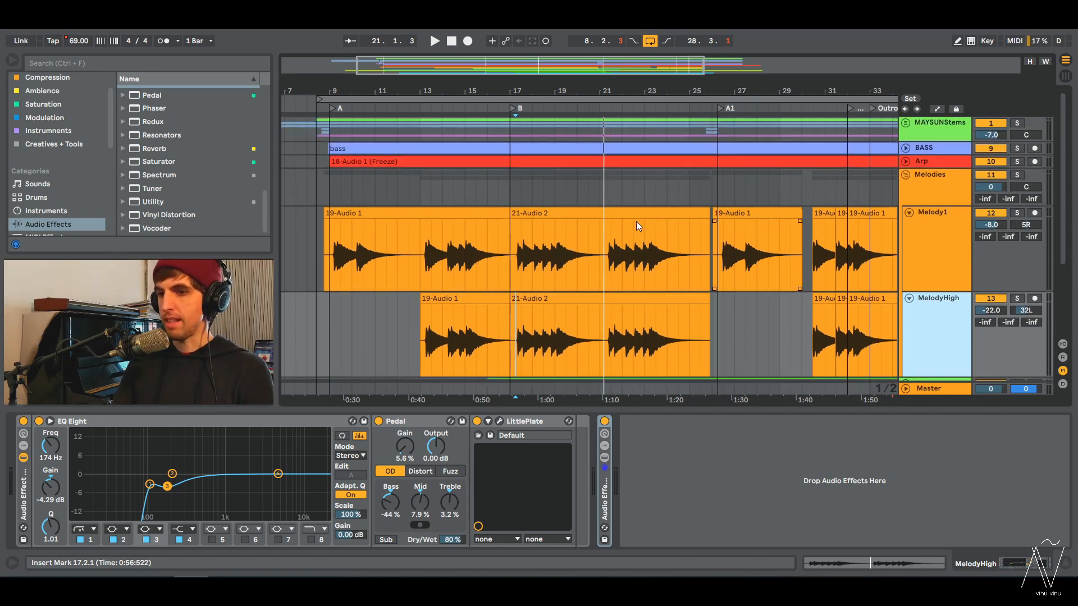
{"action": "left_click", "coordinate": [514, 247]}
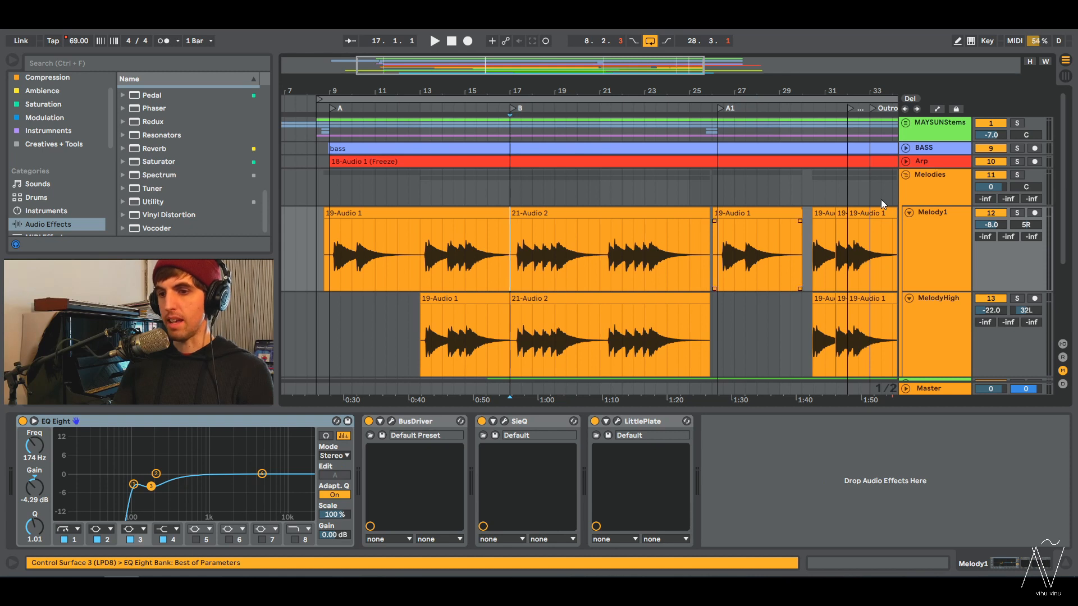
{"action": "scroll", "coordinate": [824, 217], "scroll_direction": "down", "scroll_amount": 2}
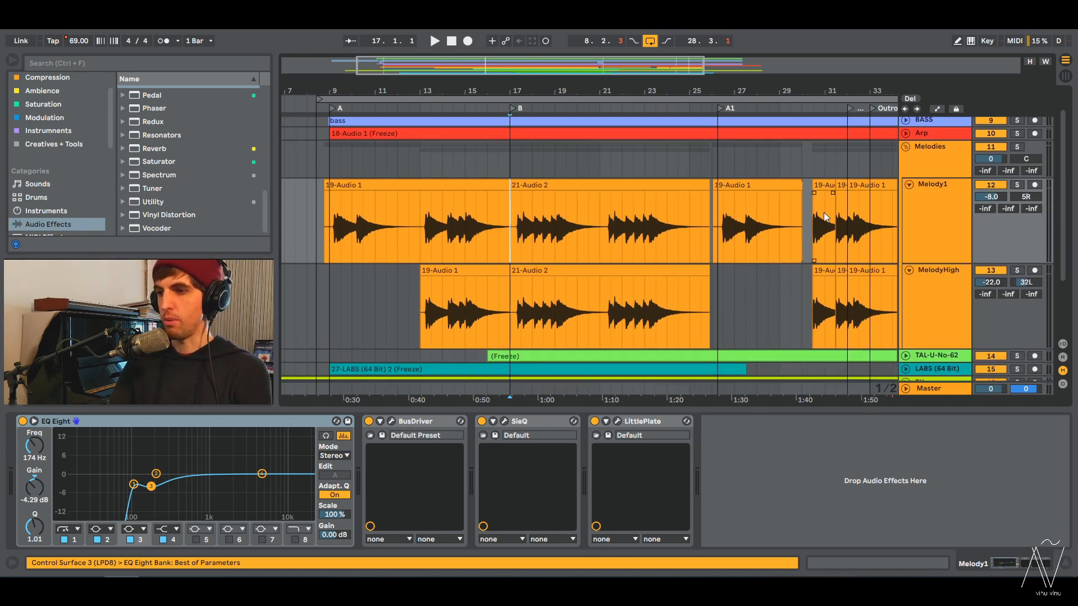
{"action": "key", "text": "space"}
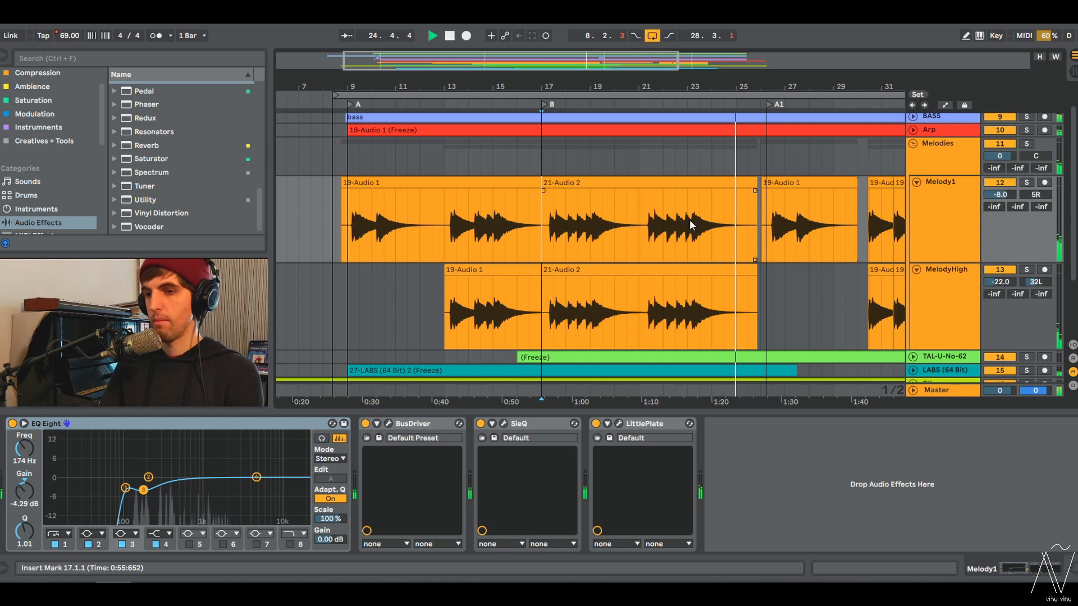
{"action": "key", "text": "space"}
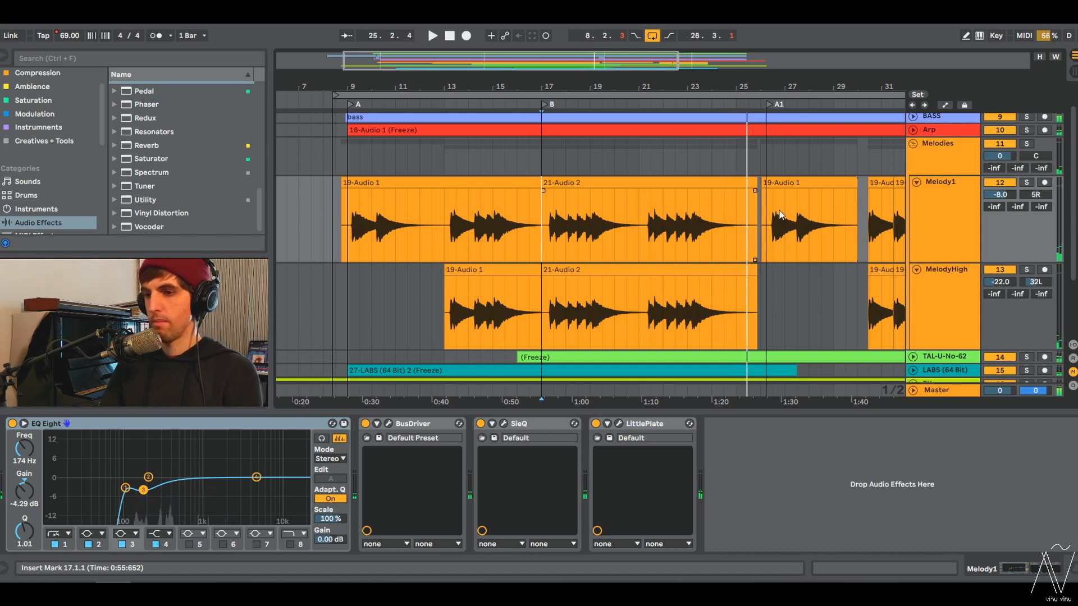
Select the Melody1 track to show its device chain, with its clips up to the Outro in view.
{"action": "scroll", "coordinate": [938, 203], "scroll_direction": "down", "scroll_amount": 1}
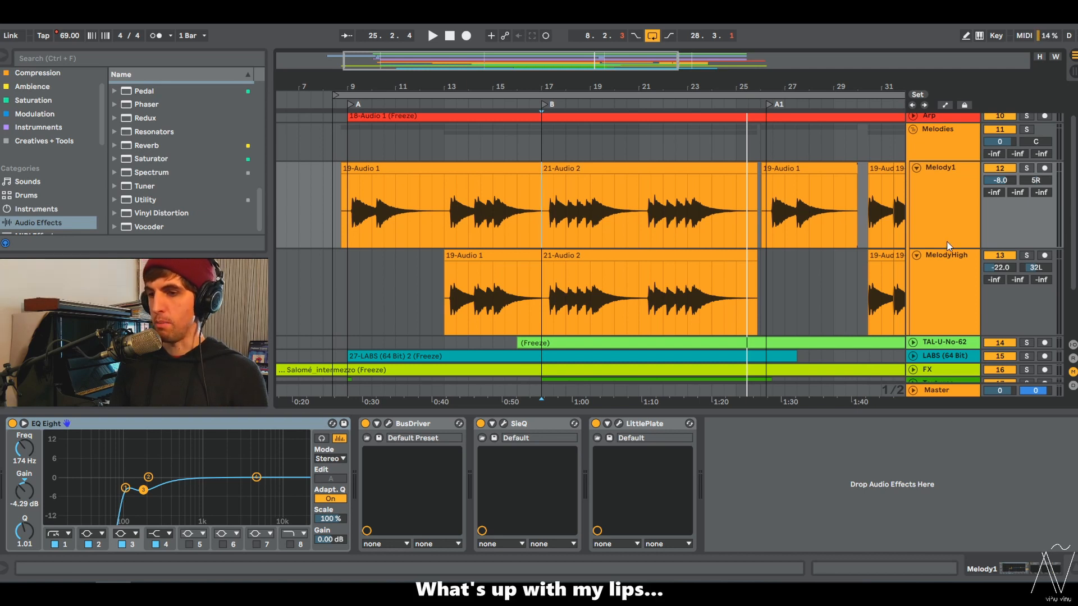
{"action": "scroll", "coordinate": [948, 246], "scroll_direction": "down", "scroll_amount": 1}
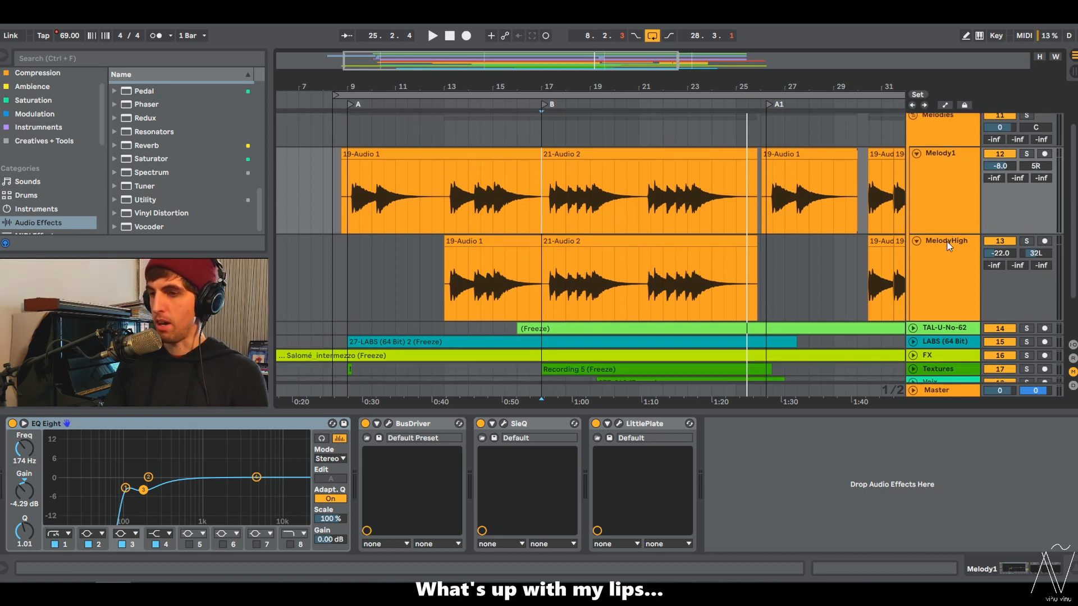
{"action": "left_click", "coordinate": [946, 205]}
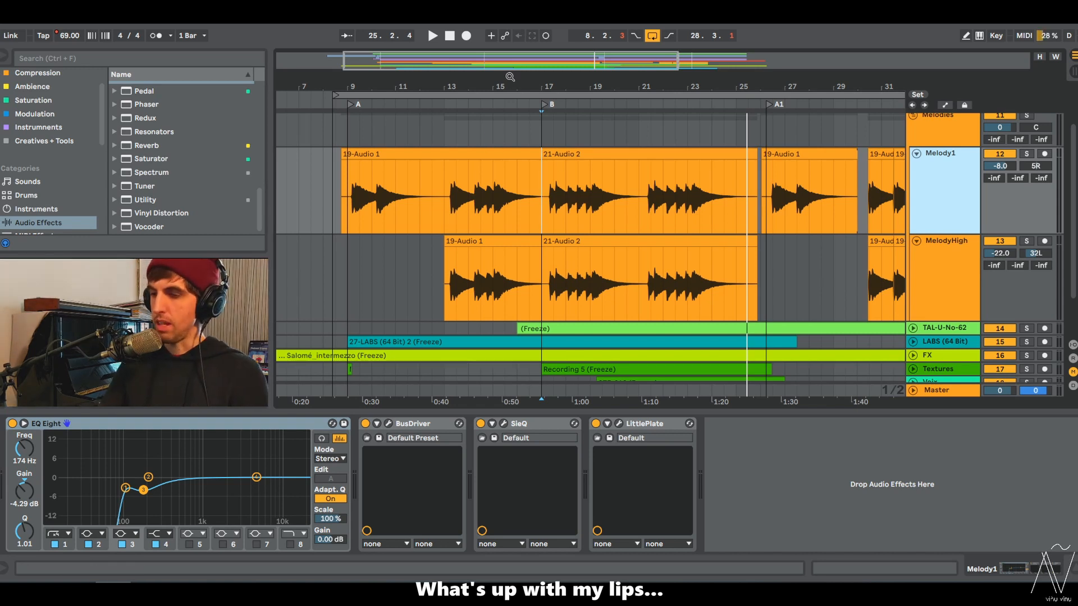
{"action": "left_click_drag", "start_coordinate": [510, 77], "coordinate": [501, 67]}
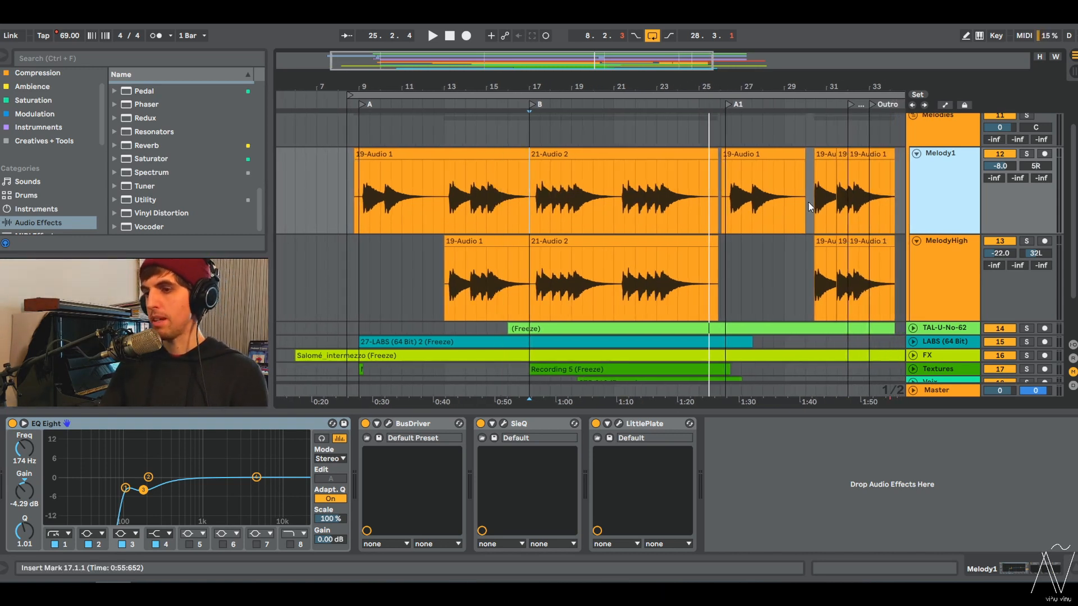
{"action": "left_click", "coordinate": [825, 200]}
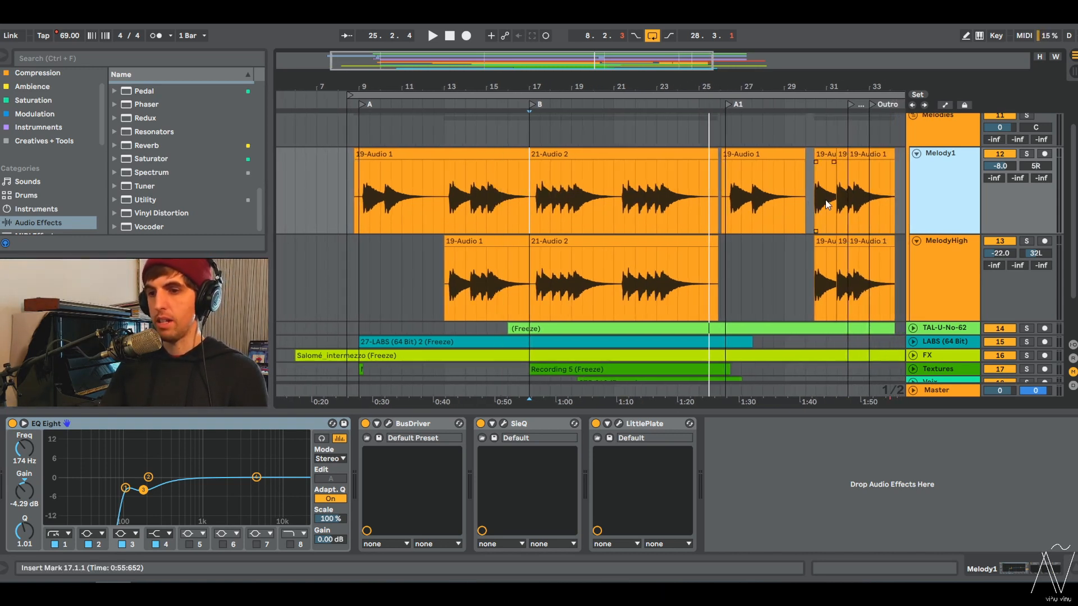
Inspect the sample settings of MelodyHigh's 21-Audio 2 clip and return to the track's device chain.
{"action": "left_click", "coordinate": [626, 242]}
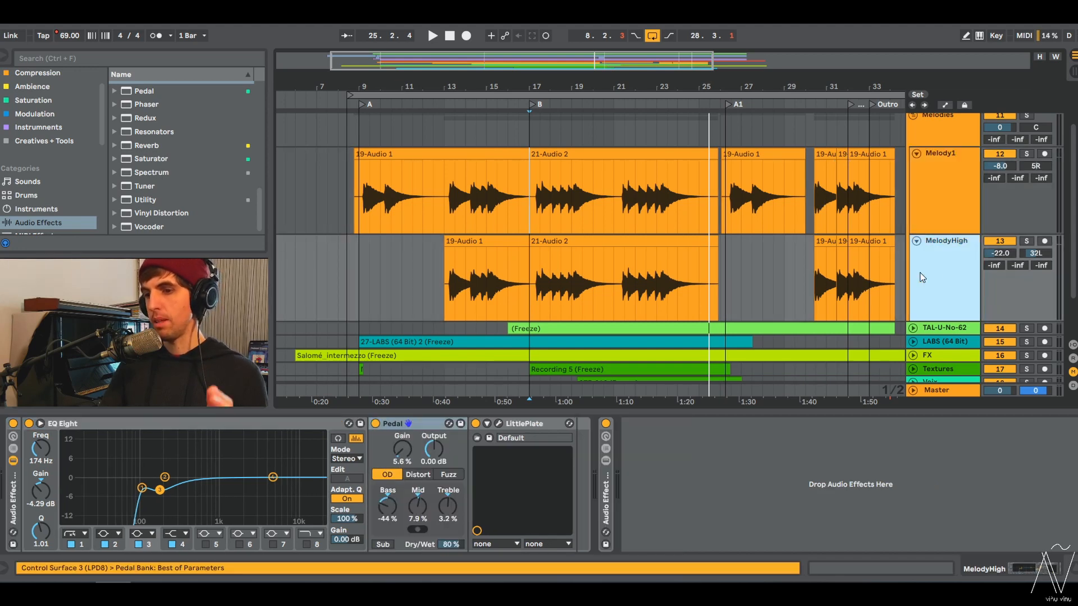
{"action": "left_click", "coordinate": [625, 242]}
{"action": "left_click", "coordinate": [899, 565]}
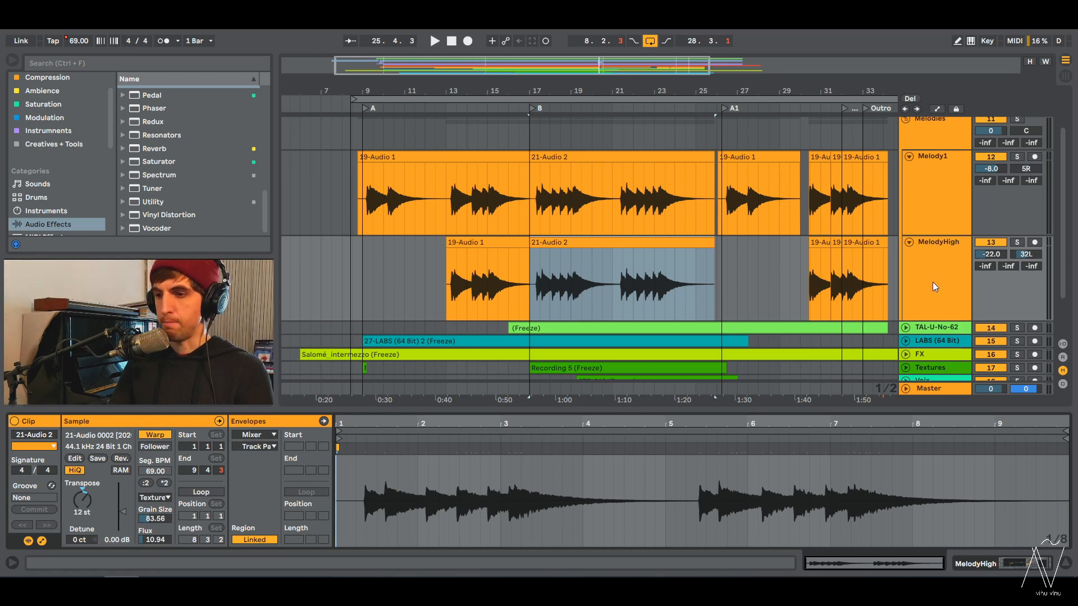
{"action": "left_click", "coordinate": [918, 565]}
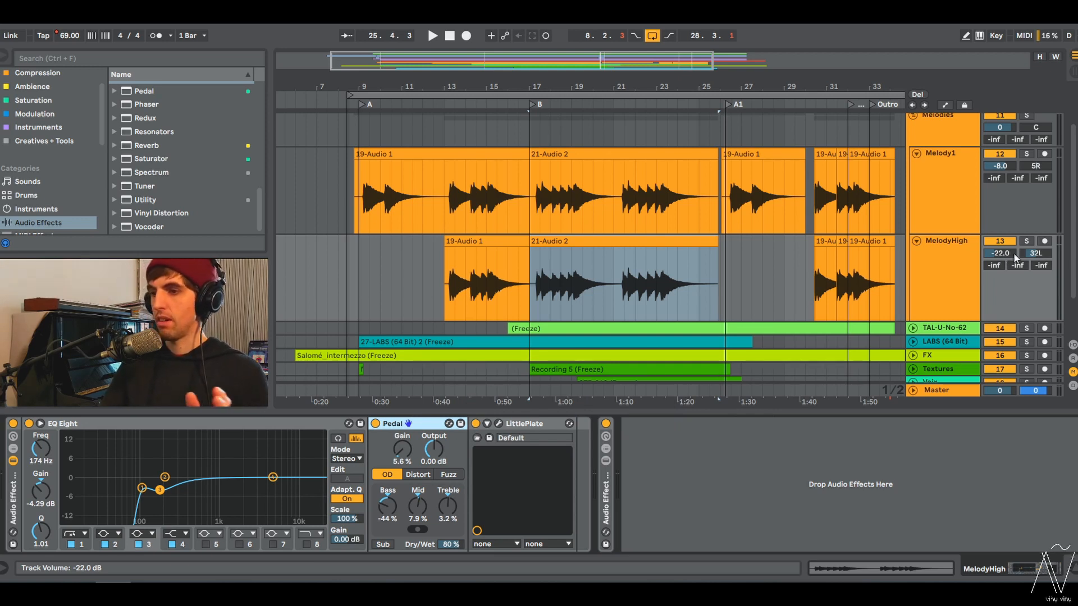
Solo the Melodies group and mute the MelodyHigh track inside it.
{"action": "scroll", "coordinate": [1014, 258], "scroll_direction": "up", "scroll_amount": 2}
{"action": "scroll", "coordinate": [1014, 258], "scroll_direction": "down", "scroll_amount": 2}
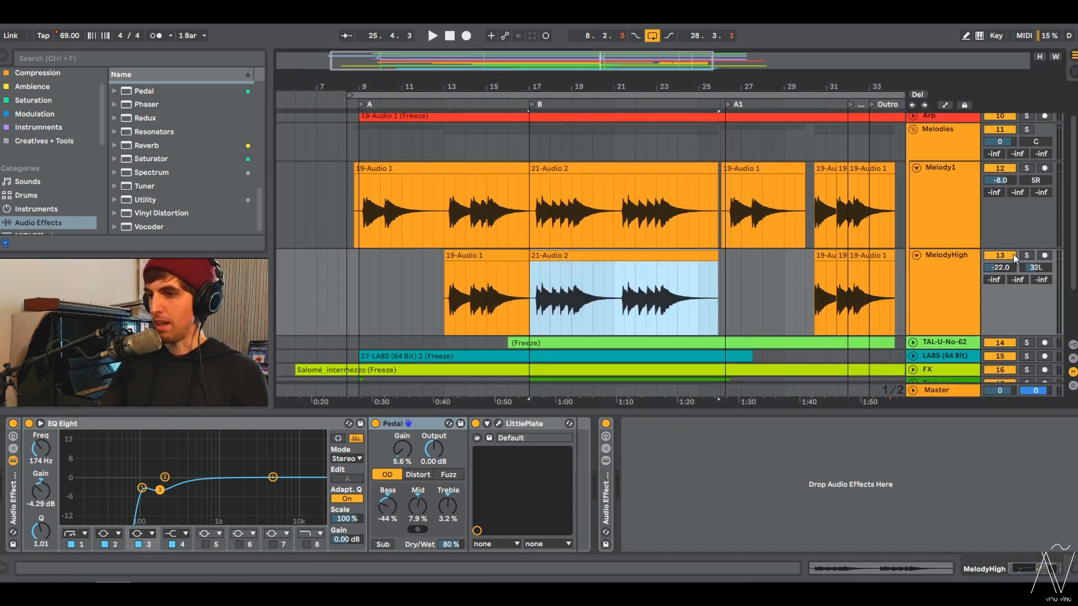
{"action": "left_click", "coordinate": [1030, 117]}
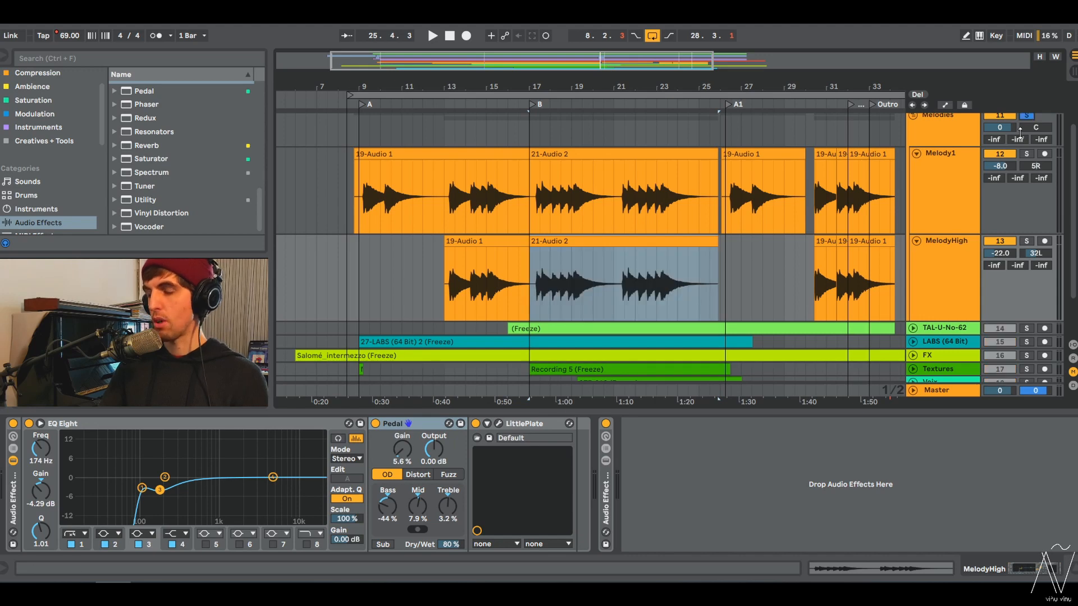
{"action": "left_click", "coordinate": [1006, 241]}
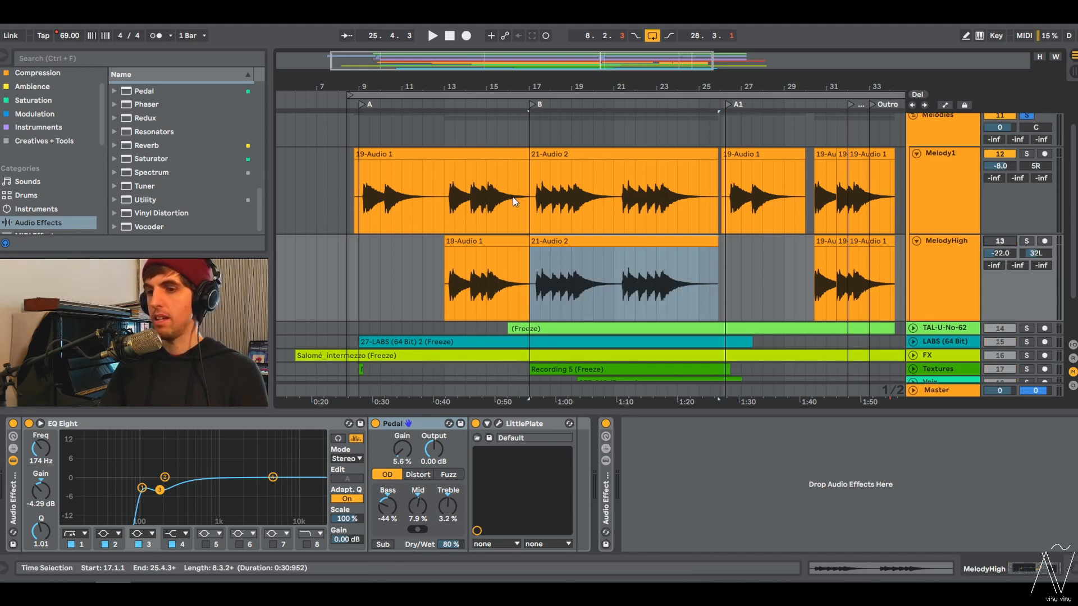
Play Melody1 on its own from the first note of section B, at 17.2.3.
{"action": "left_click_drag", "start_coordinate": [561, 83], "coordinate": [561, 168]}
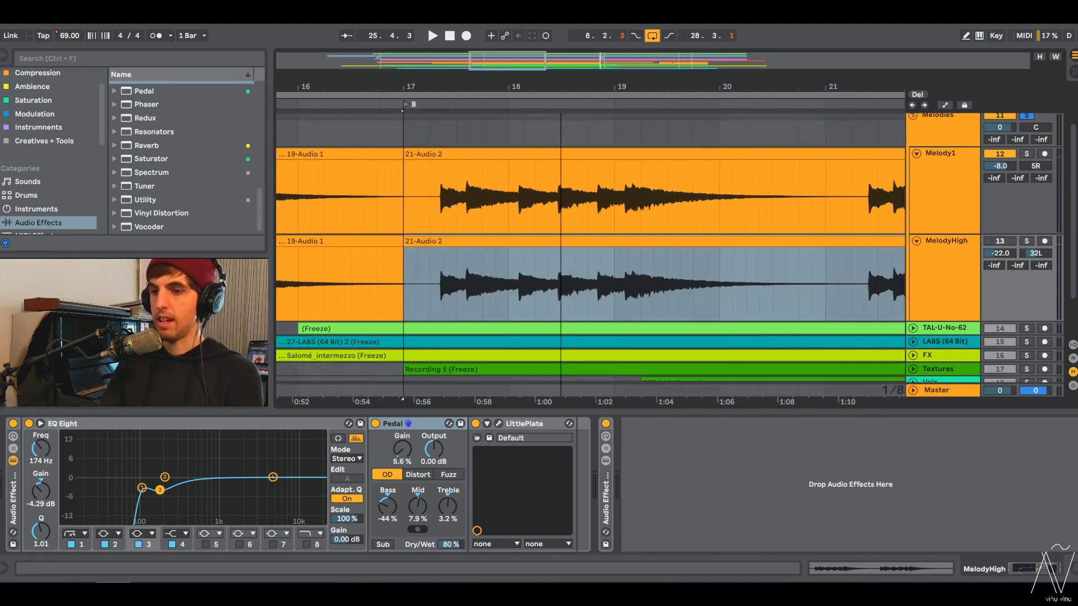
{"action": "left_click", "coordinate": [425, 217]}
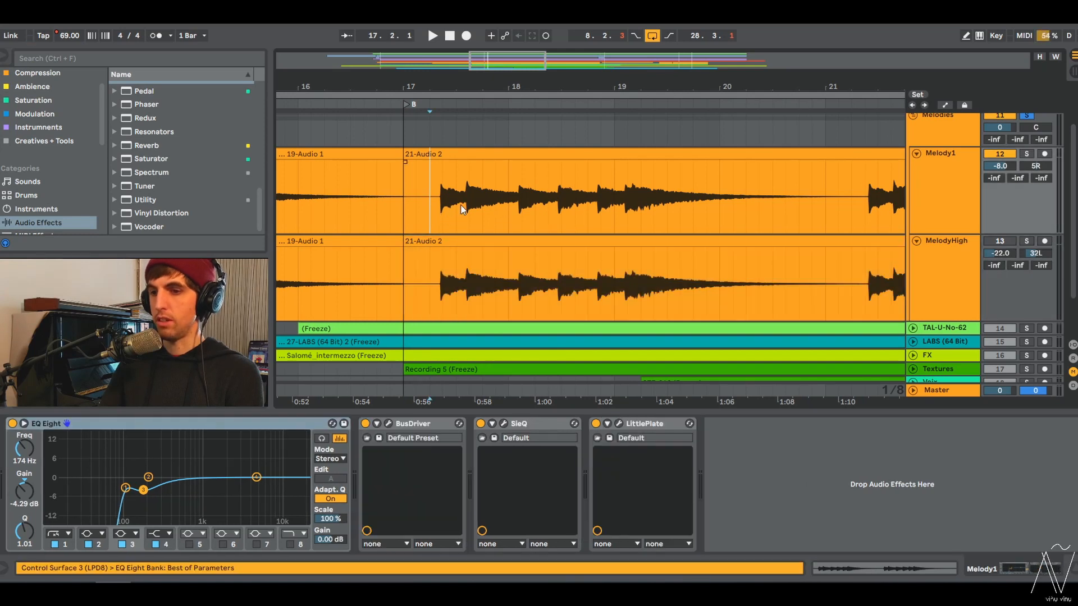
{"action": "left_click_drag", "start_coordinate": [436, 89], "coordinate": [427, 189]}
{"action": "left_click", "coordinate": [436, 223]}
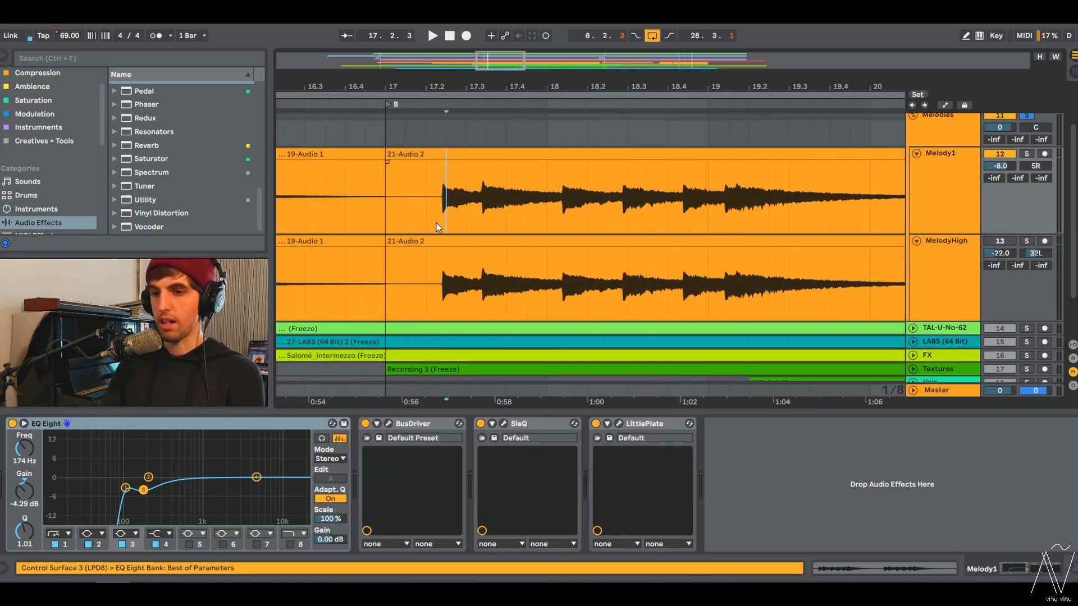
{"action": "key", "text": "space"}
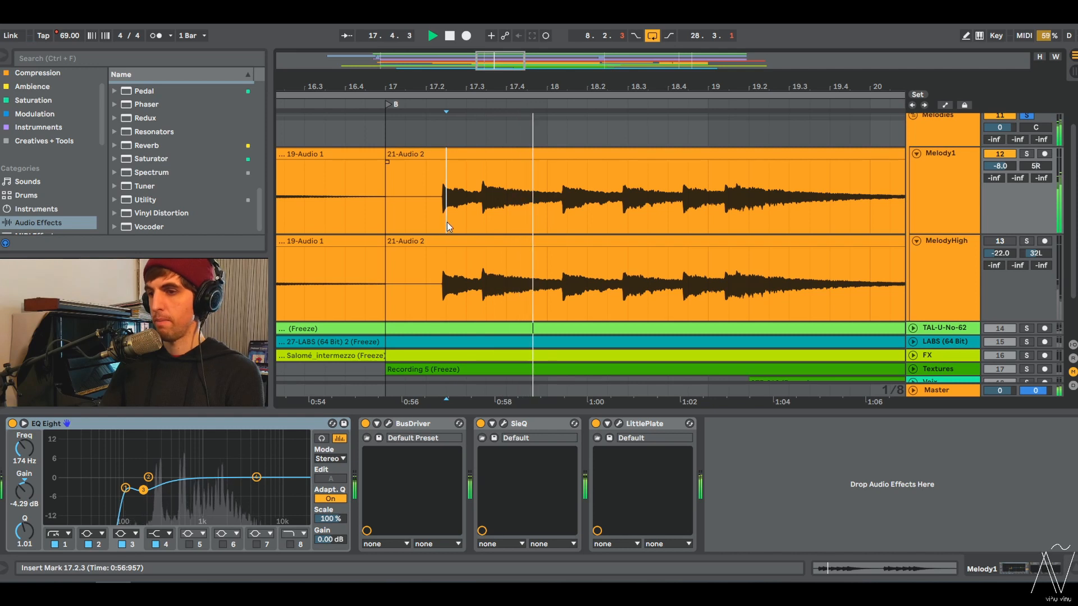
{"action": "left_click_drag", "start_coordinate": [526, 85], "coordinate": [495, 26]}
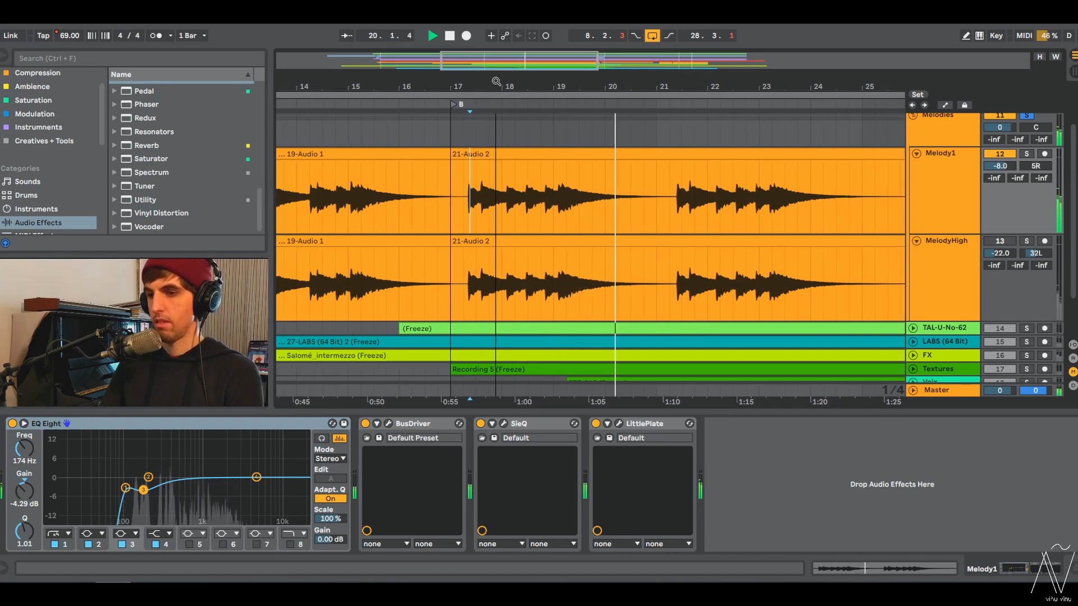
Unmute MelodyHigh and play both melody layers together from the first phrase of section B.
{"action": "left_click", "coordinate": [1005, 241]}
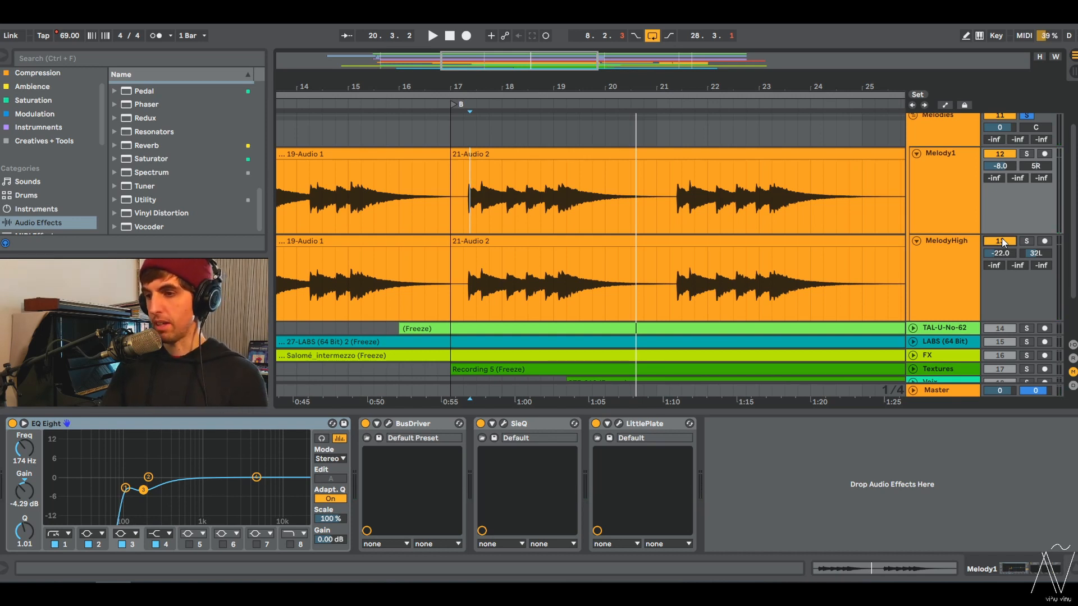
{"action": "left_click", "coordinate": [961, 283]}
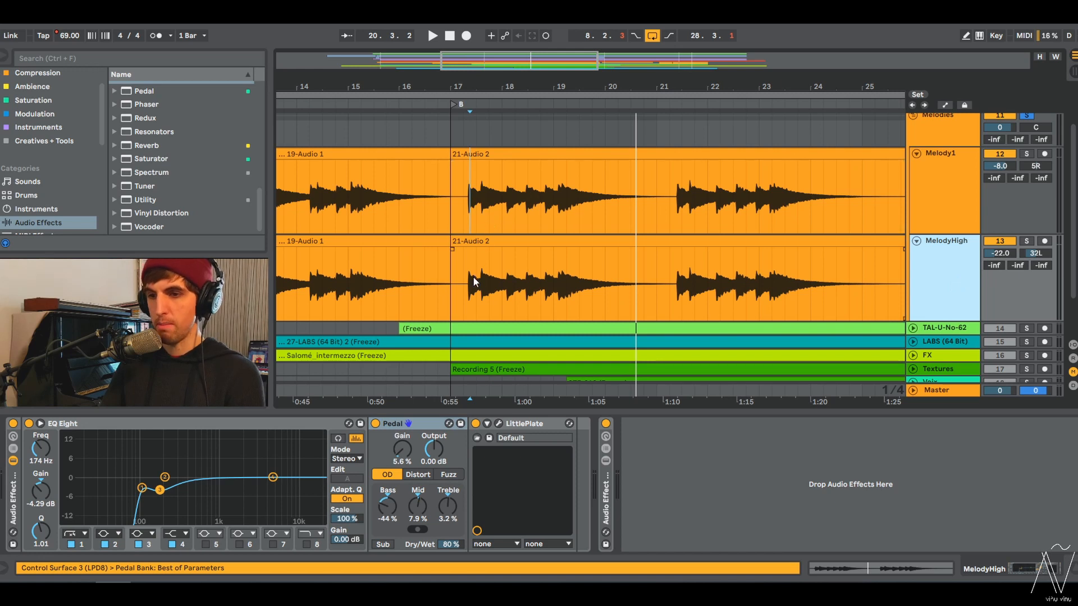
{"action": "key", "text": "space"}
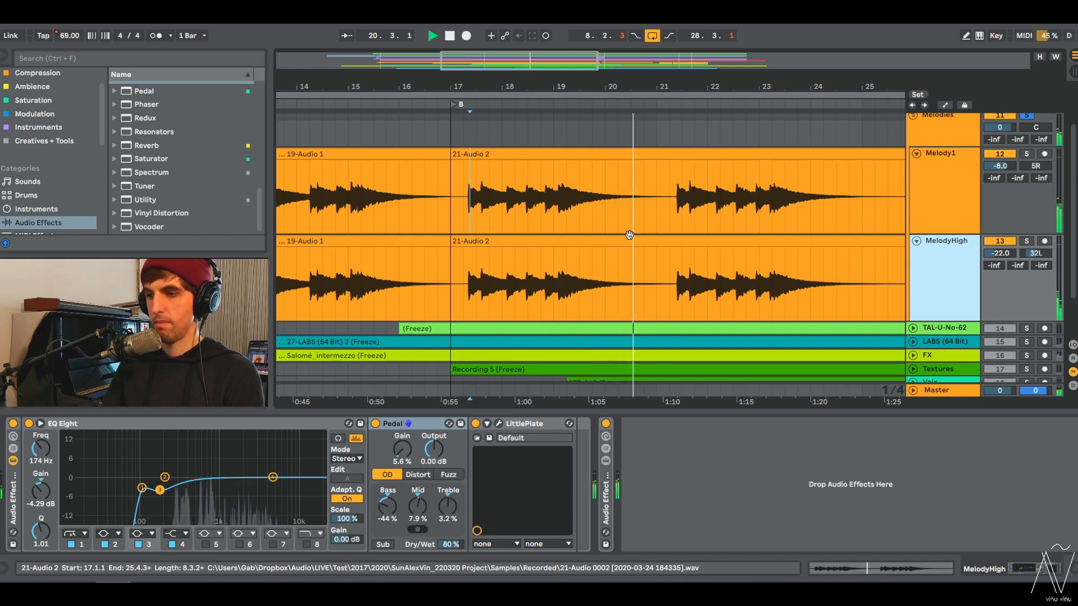
{"action": "key", "text": "space"}
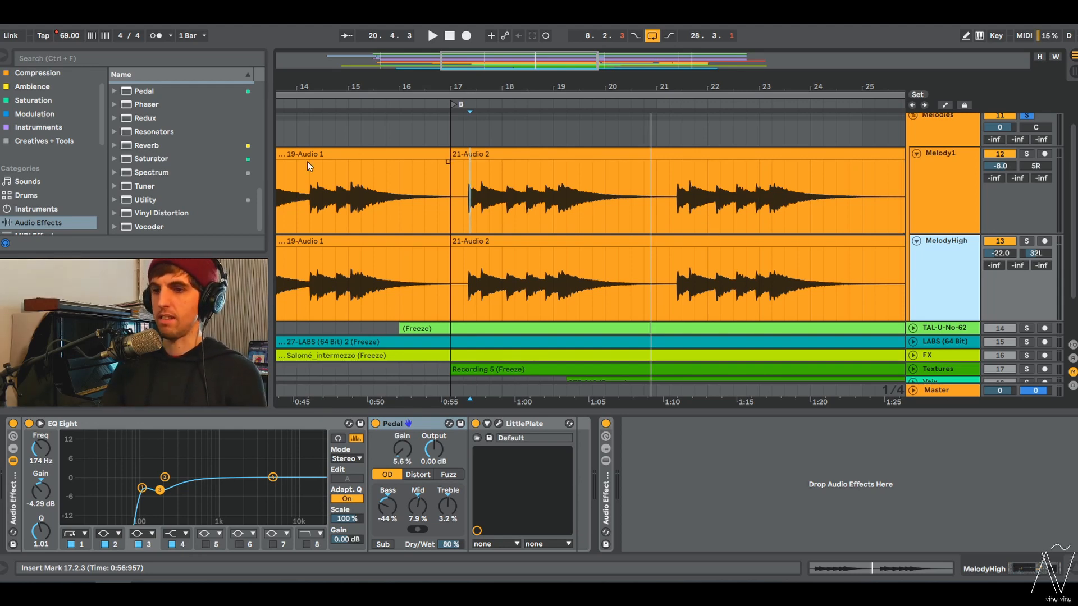
Mute MelodyHigh and play section B from bar 17 in the full, unsoloed mix, stopping at bar 21.
{"action": "left_click_drag", "start_coordinate": [544, 86], "coordinate": [543, 39]}
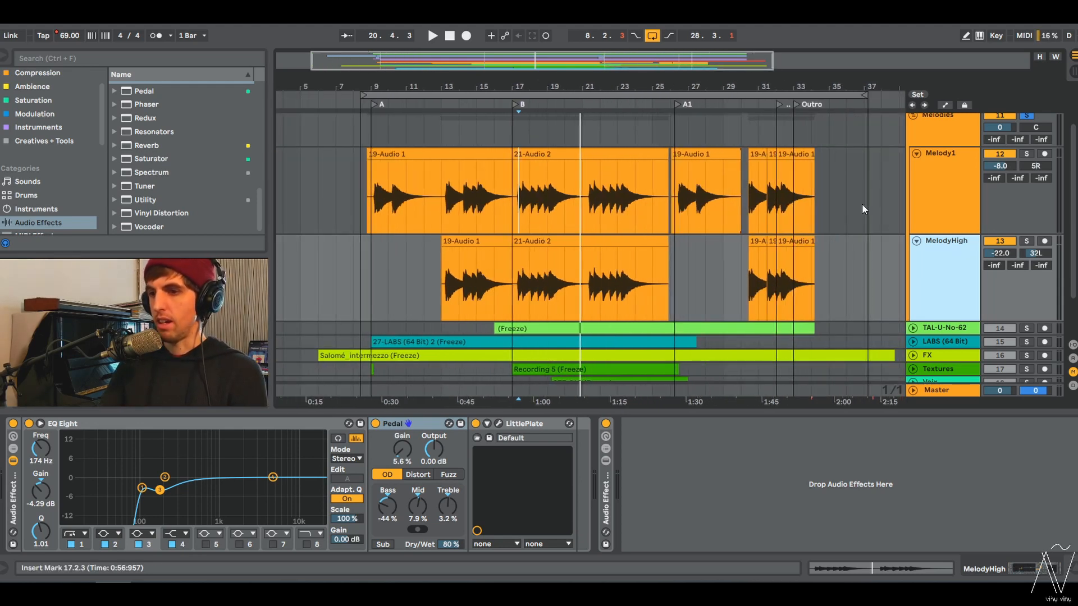
{"action": "left_click", "coordinate": [1003, 242]}
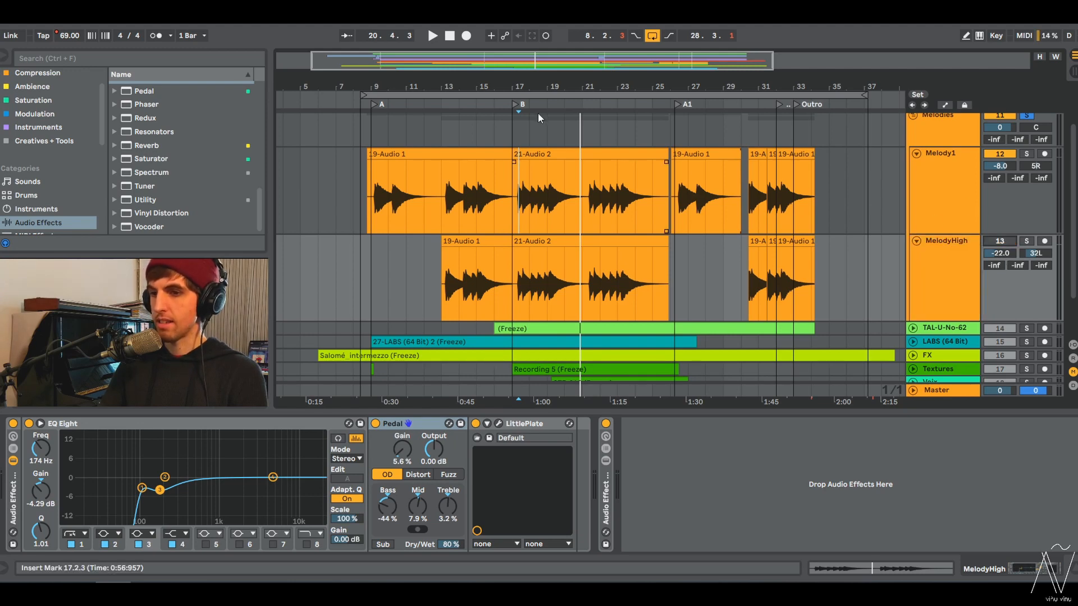
{"action": "scroll", "coordinate": [538, 113], "scroll_direction": "up", "scroll_amount": 5}
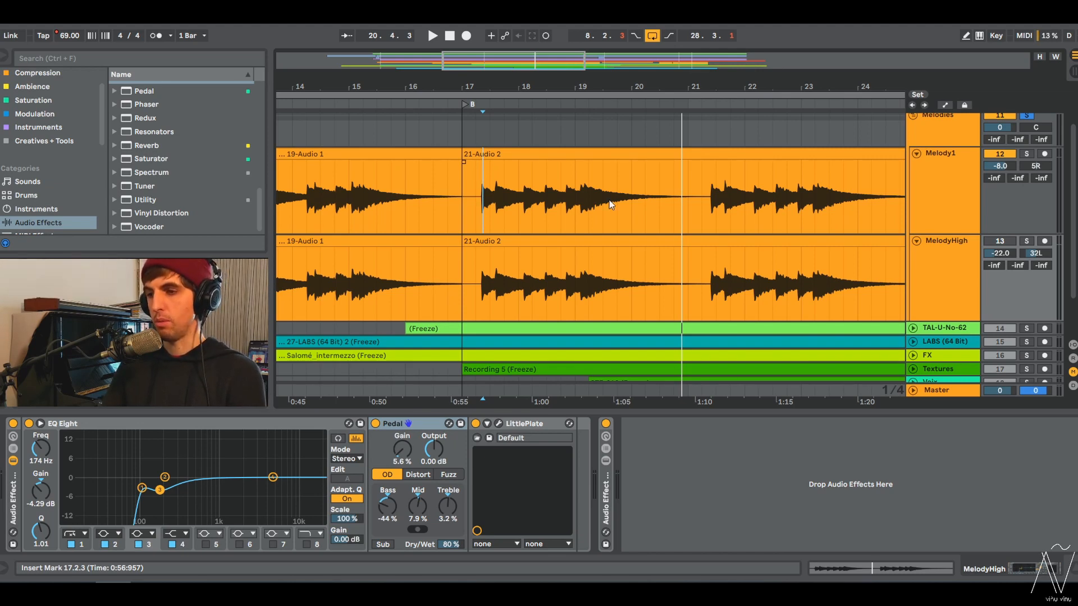
{"action": "key", "text": "space"}
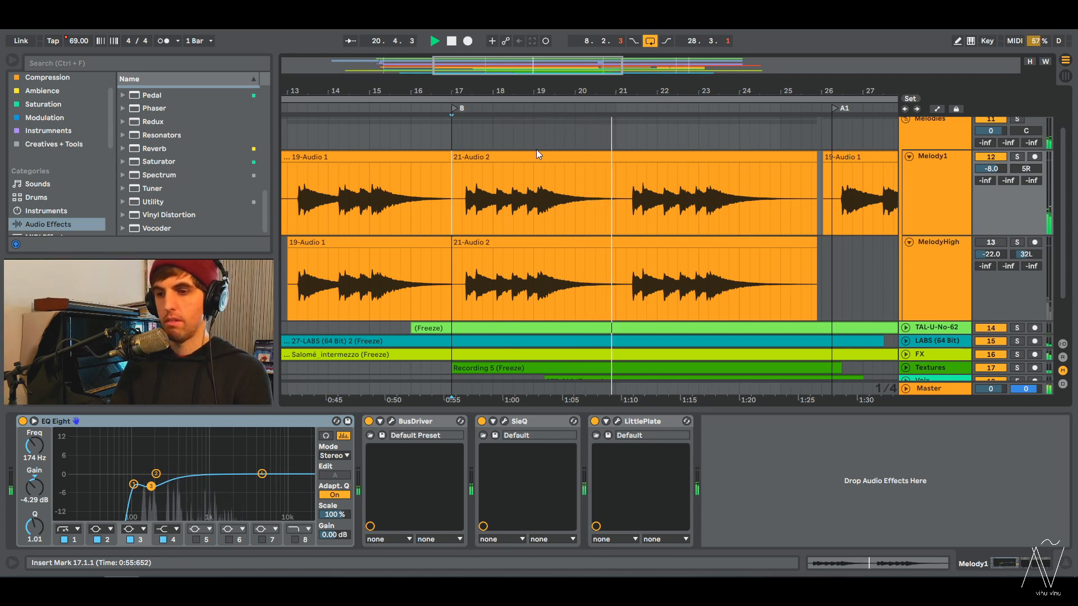
{"action": "key", "text": "space"}
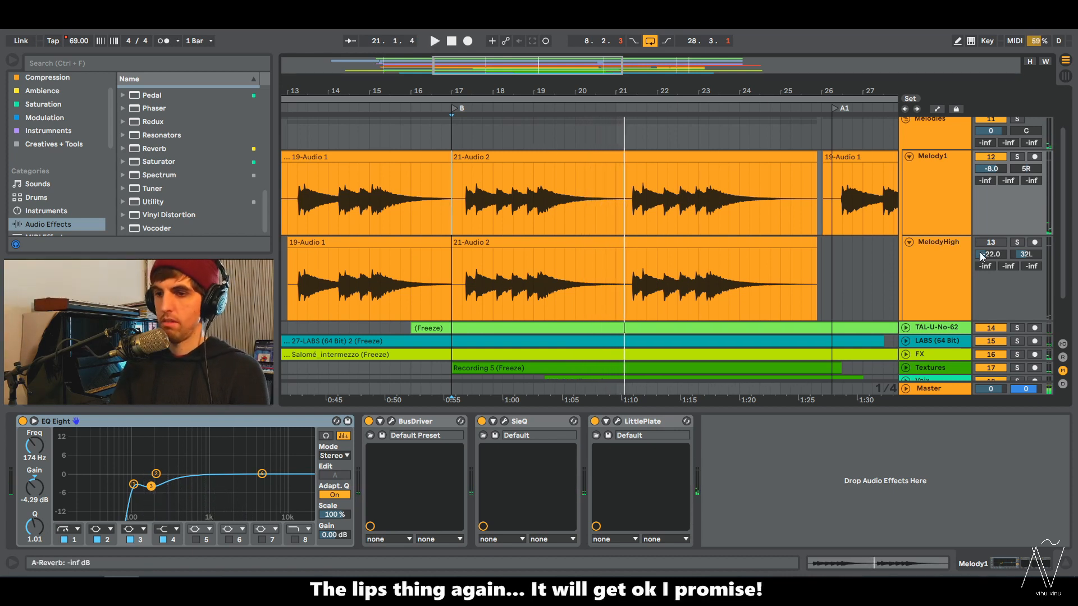
Play section B from bar 17 in the full mix with MelodyHigh active again, stopping at bar 21.
{"action": "key", "text": "space"}
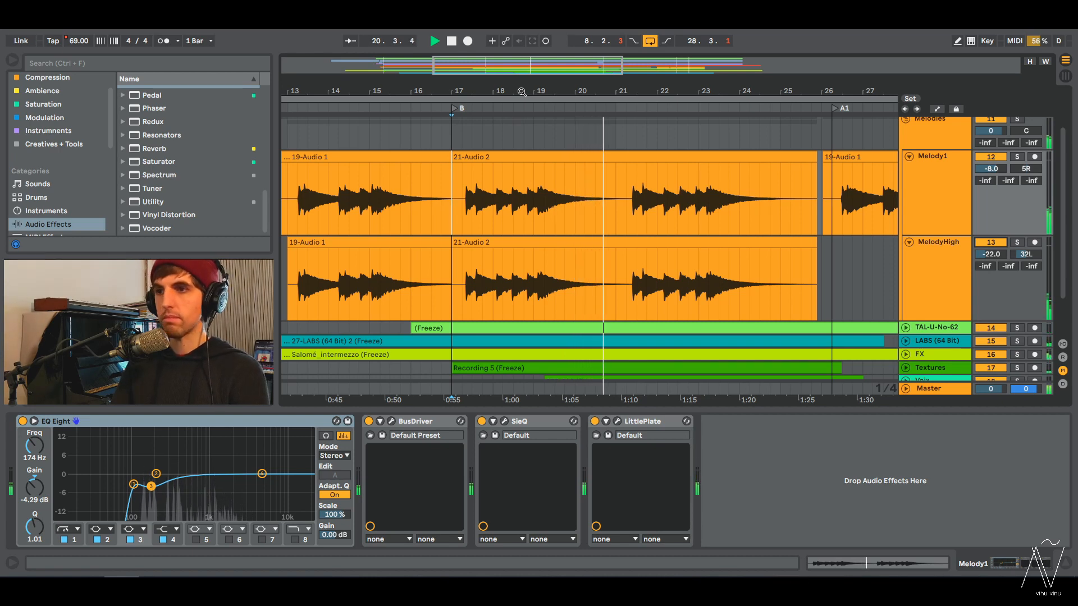
{"action": "key", "text": "space"}
{"action": "left_click_drag", "start_coordinate": [521, 91], "coordinate": [484, 42]}
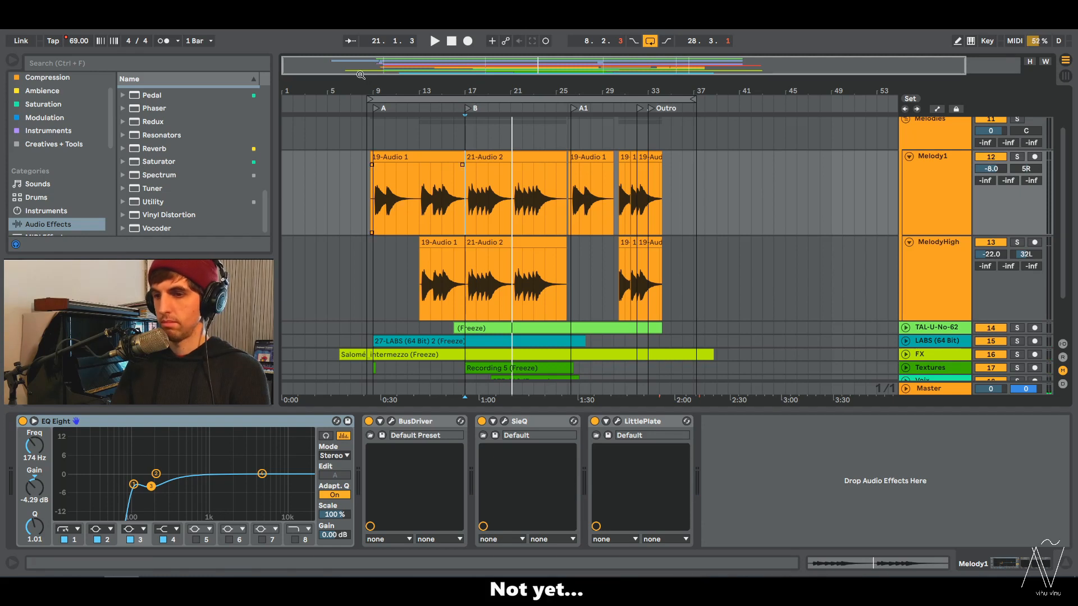
{"action": "left_click_drag", "start_coordinate": [379, 82], "coordinate": [380, 85]}
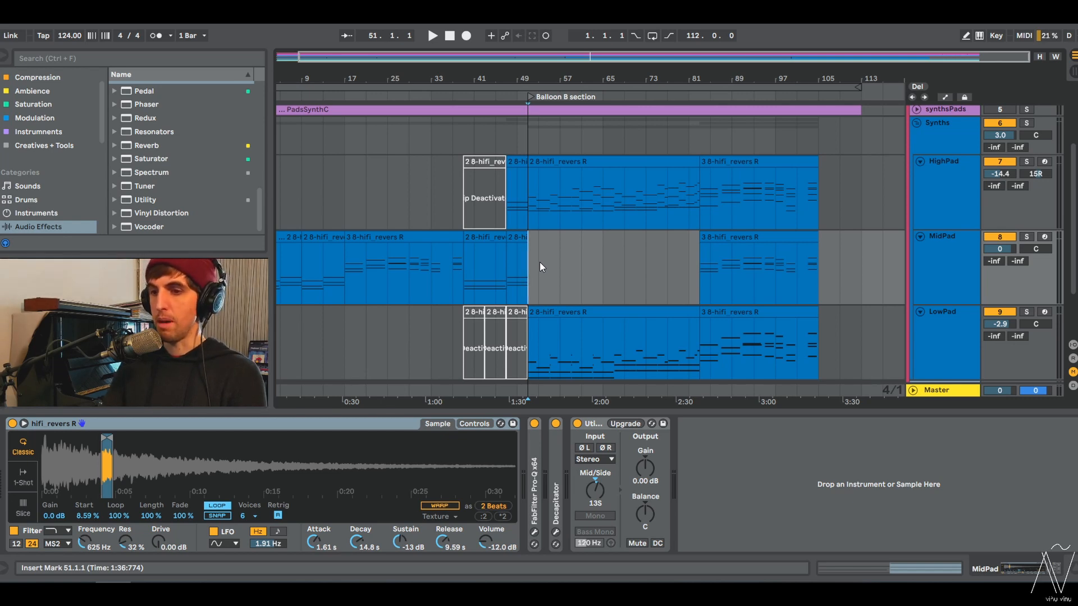
Play the Balloon B section from bar 51 in the full mix, stopping at bar 67.
{"action": "key", "text": "space"}
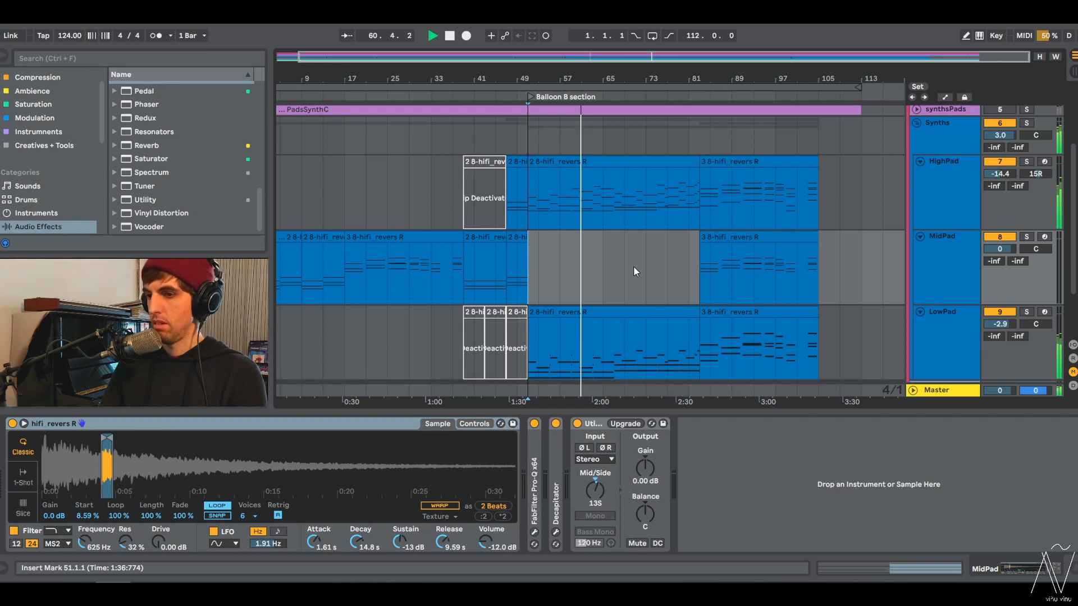
{"action": "scroll", "coordinate": [633, 266], "scroll_direction": "down", "scroll_amount": 1}
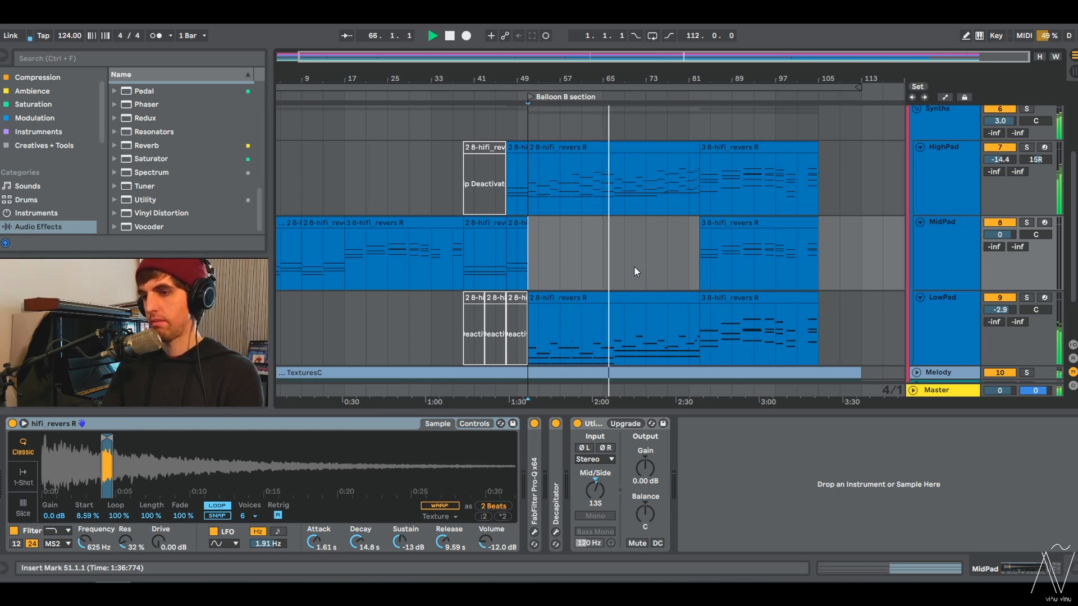
{"action": "key", "text": "space"}
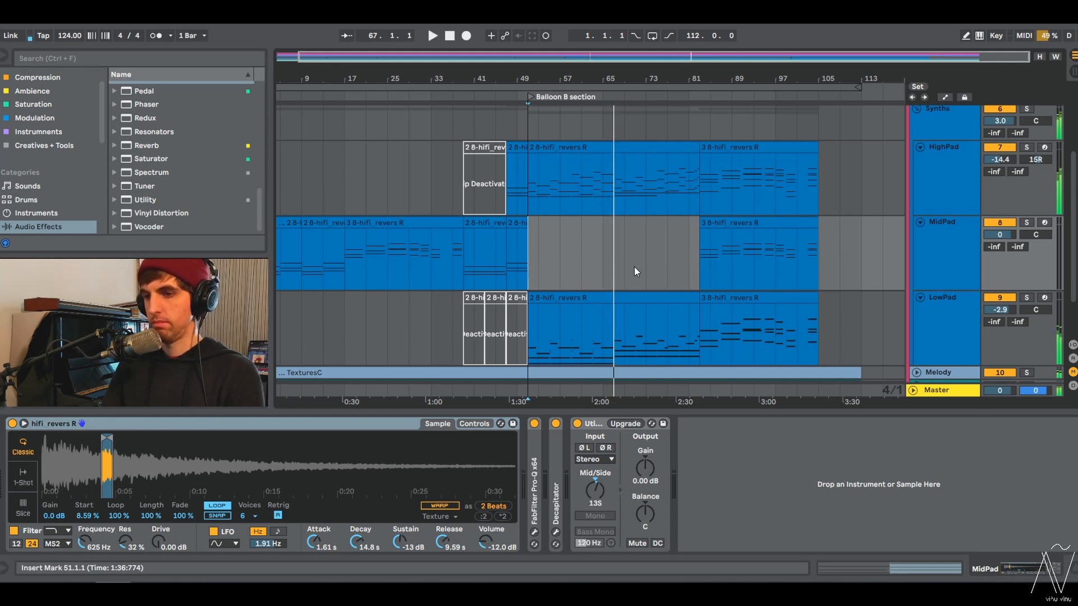
Solo LowPad and play its B section clip from bar 51, stopping in bar 58, and clear the solo.
{"action": "left_click", "coordinate": [534, 322]}
{"action": "scroll", "coordinate": [534, 323], "scroll_direction": "up", "scroll_amount": 2}
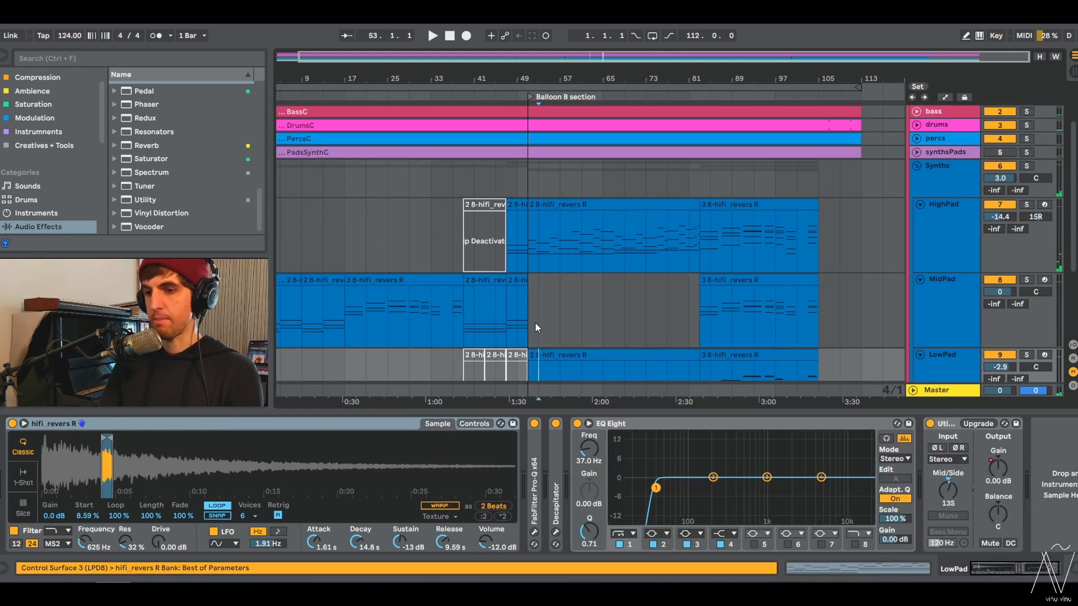
{"action": "scroll", "coordinate": [534, 322], "scroll_direction": "down", "scroll_amount": 2}
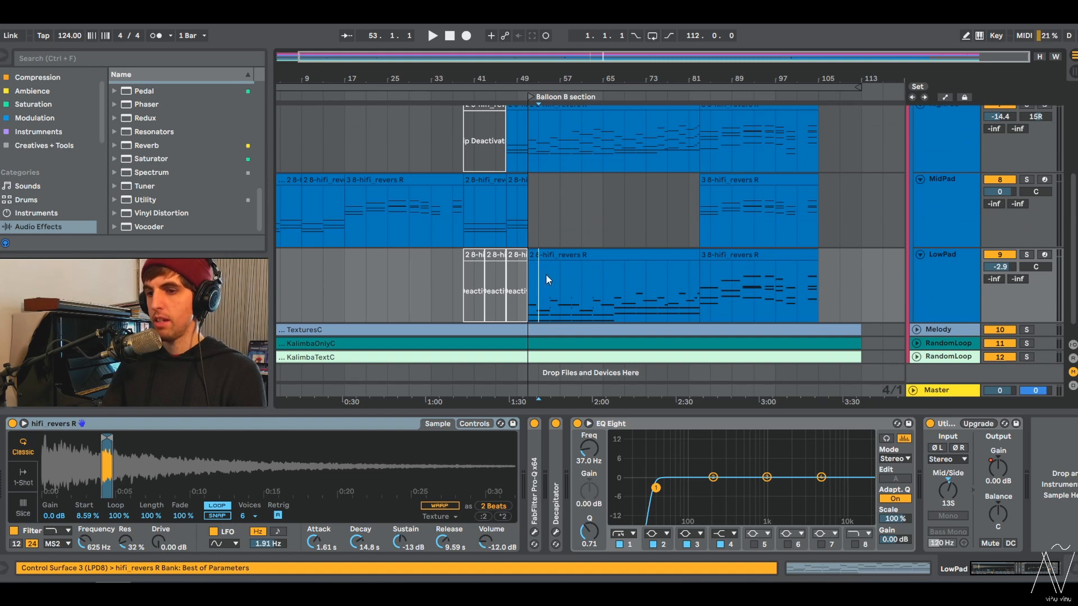
{"action": "left_click", "coordinate": [946, 264]}
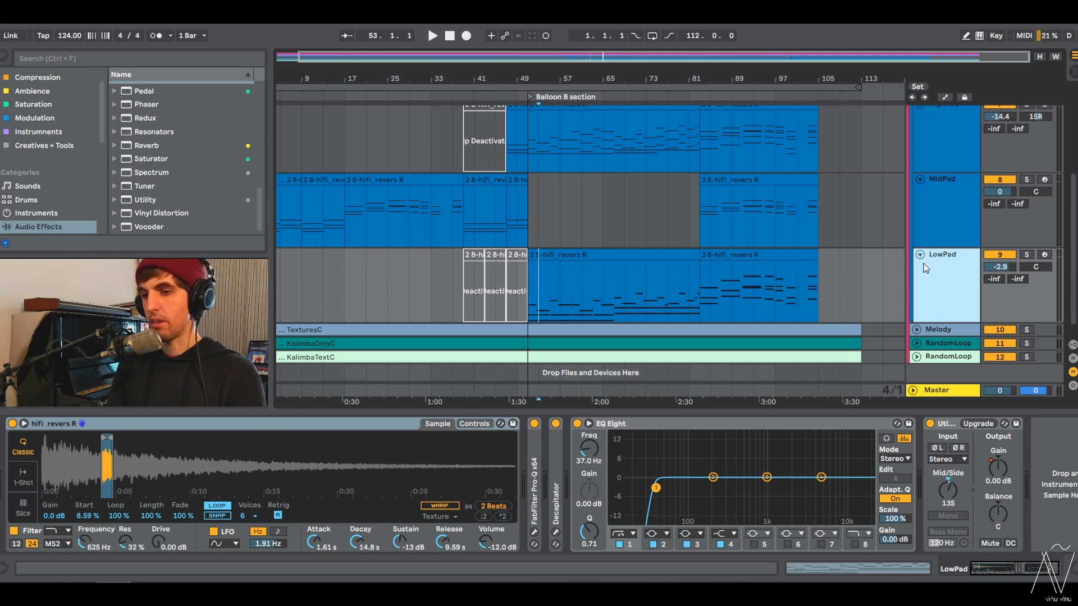
{"action": "left_click", "coordinate": [649, 255]}
{"action": "left_click", "coordinate": [1026, 257]}
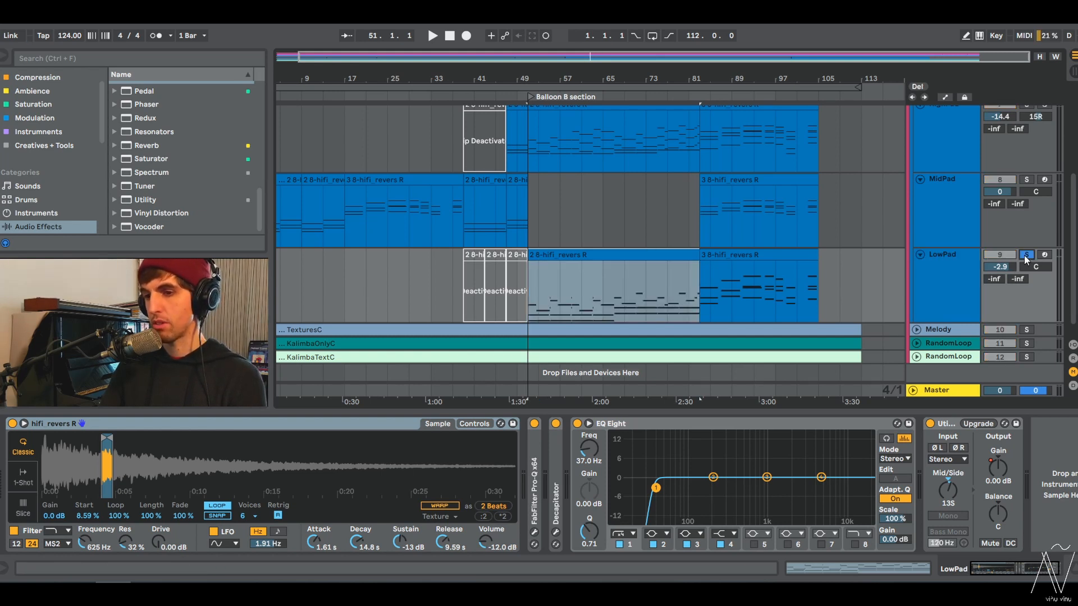
{"action": "key", "text": "space"}
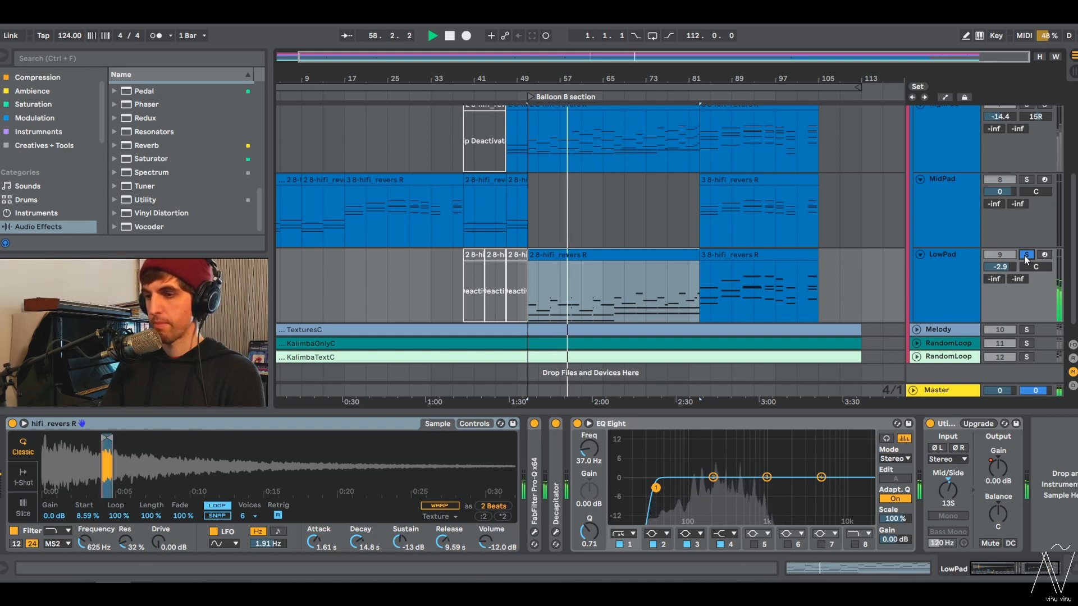
{"action": "key", "text": "space"}
{"action": "left_click", "coordinate": [1025, 256]}
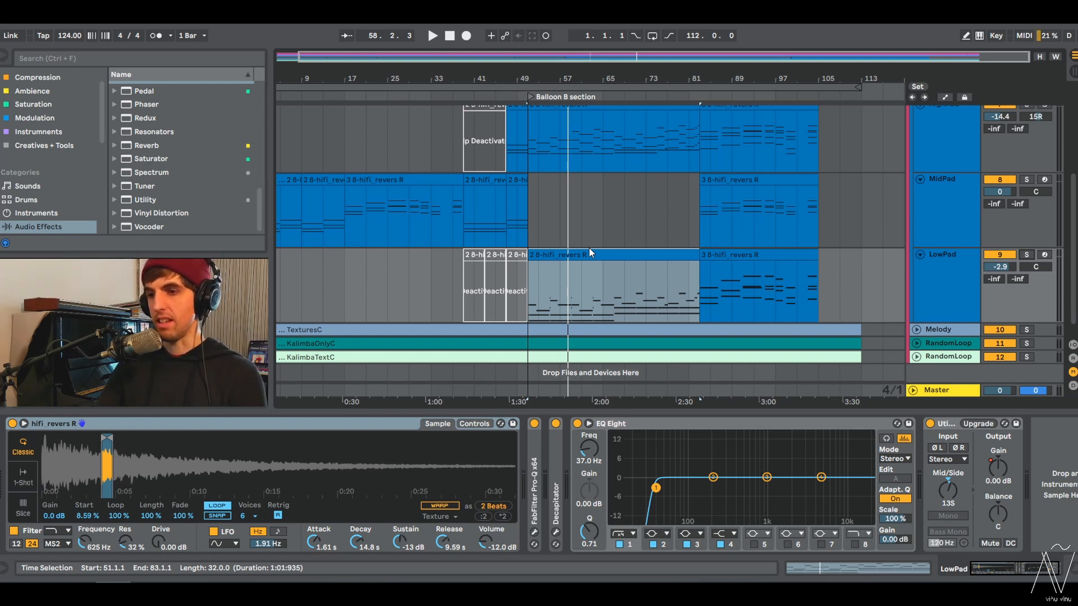
Solo HighPad and set the playback start to bar 51, the beginning of the Balloon B section.
{"action": "scroll", "coordinate": [607, 229], "scroll_direction": "up", "scroll_amount": 3}
{"action": "scroll", "coordinate": [608, 231], "scroll_direction": "down", "scroll_amount": 2}
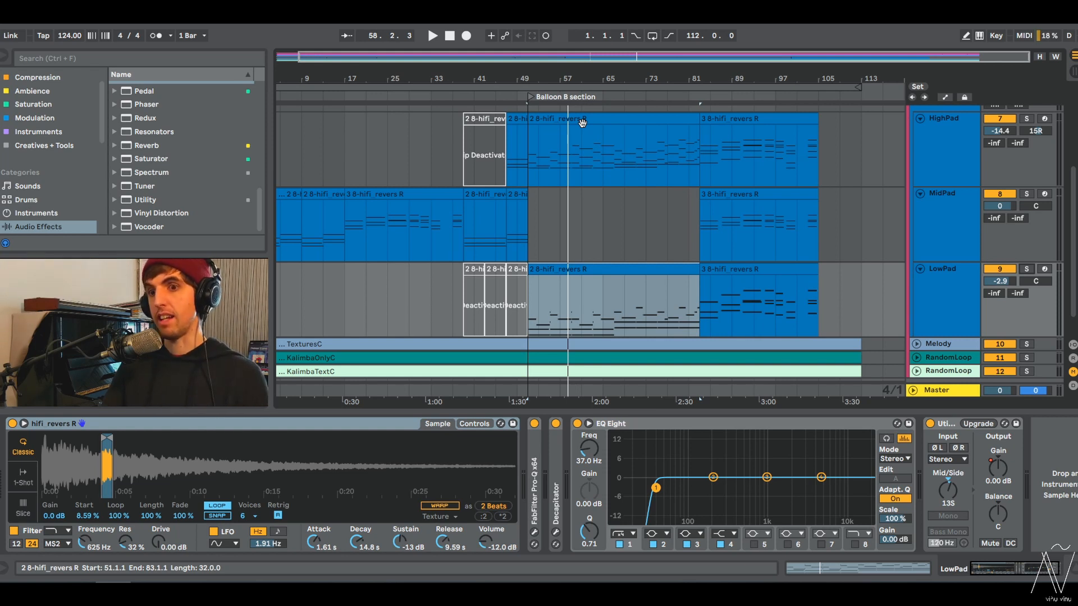
{"action": "left_click", "coordinate": [1026, 119]}
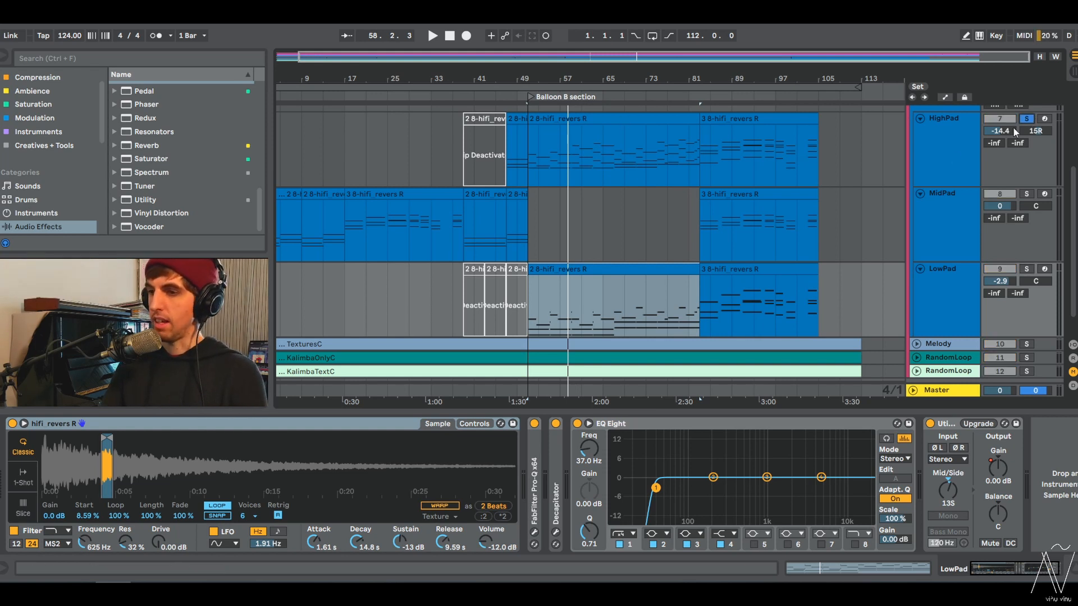
{"action": "left_click", "coordinate": [531, 163]}
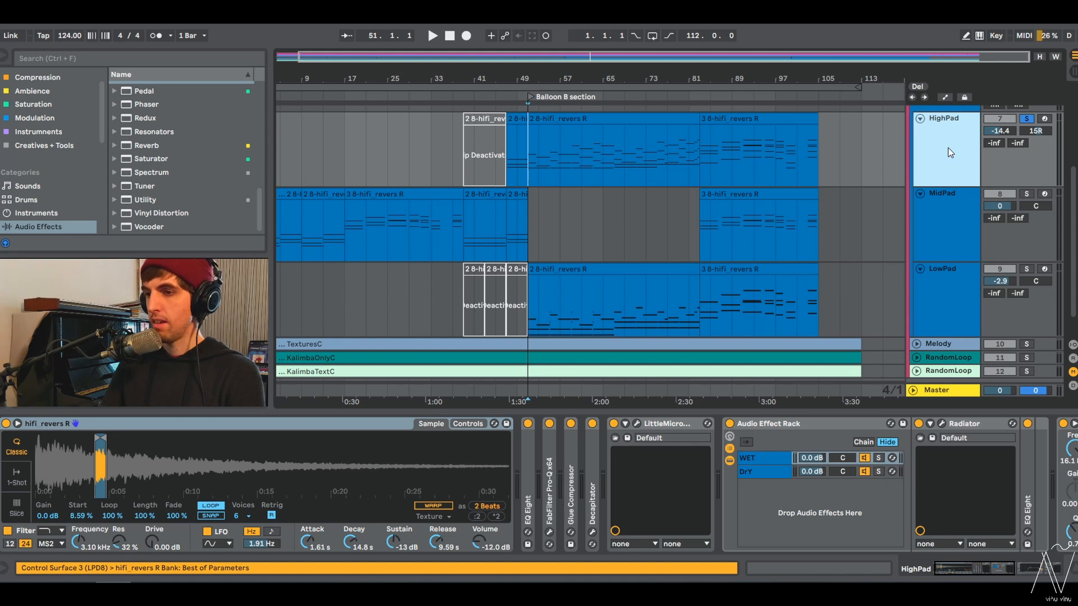
Examine HighPad's effect chain, viewing the Radiator and ValhallaVintageVerb settings, and close both plug-in windows.
{"action": "left_click_drag", "start_coordinate": [988, 568], "coordinate": [1007, 567]}
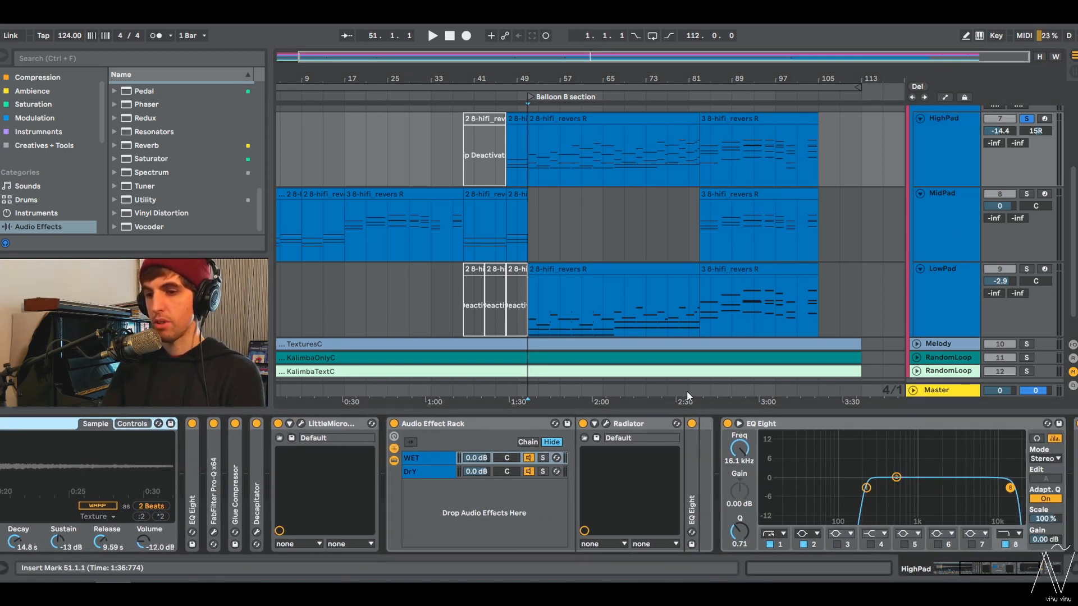
{"action": "left_click", "coordinate": [606, 423]}
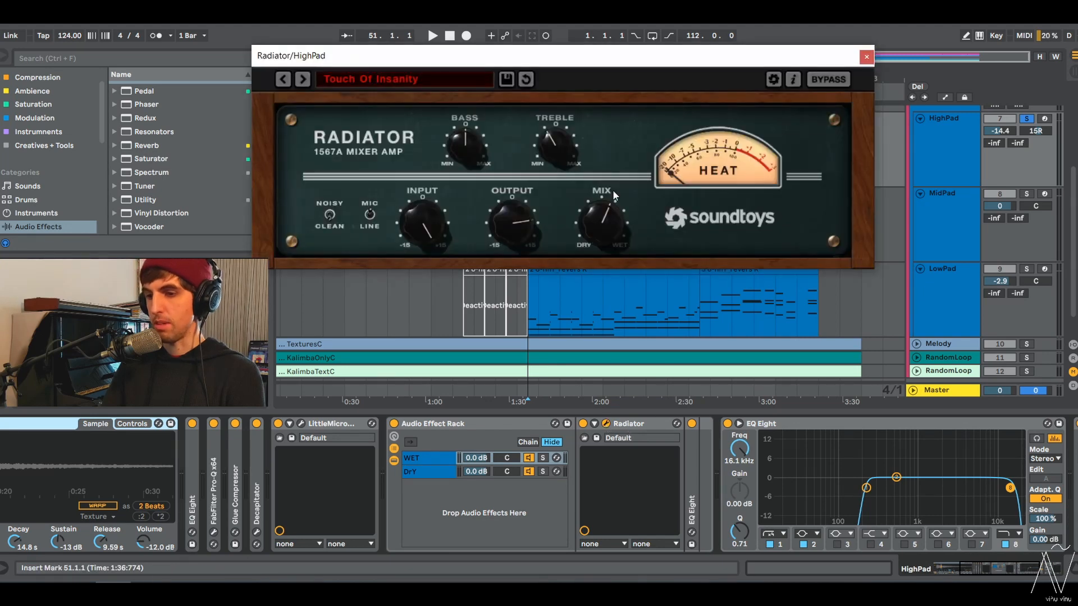
{"action": "left_click", "coordinate": [866, 57]}
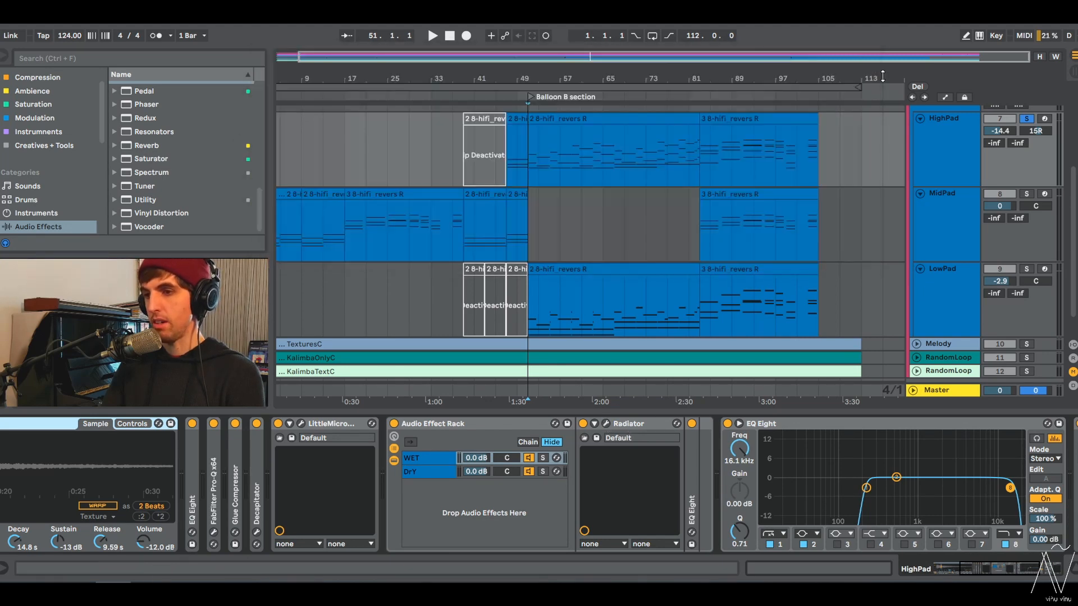
{"action": "left_click", "coordinate": [1003, 568]}
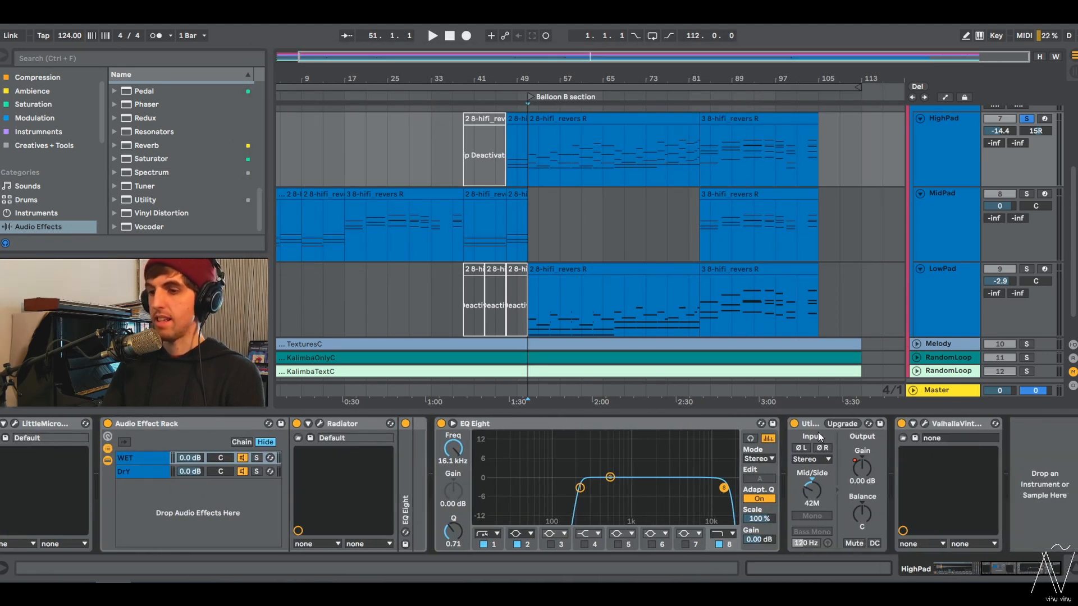
{"action": "left_click", "coordinate": [924, 424]}
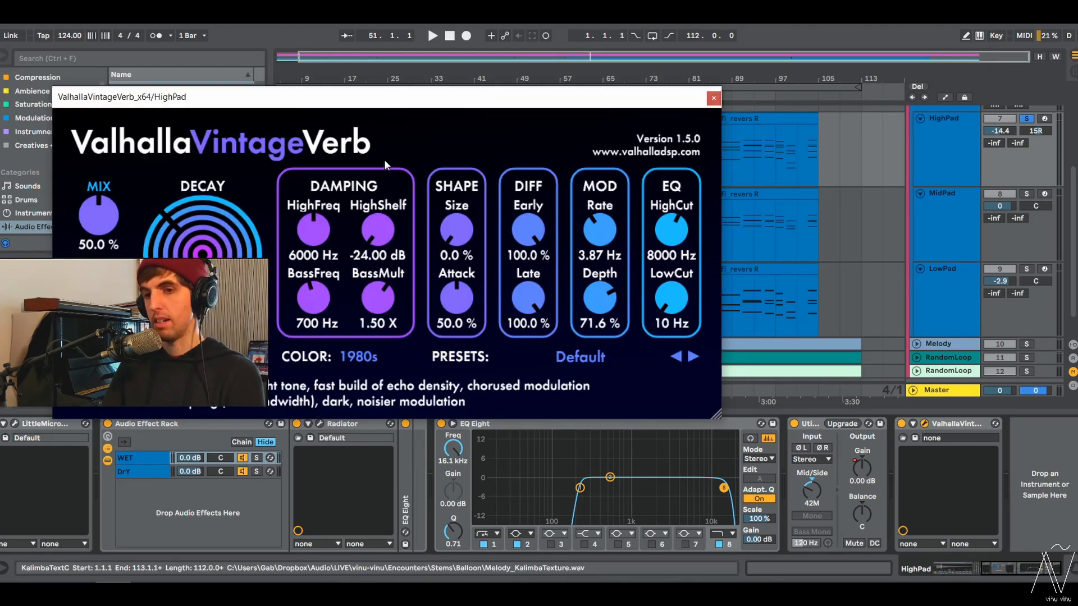
{"action": "left_click", "coordinate": [714, 99]}
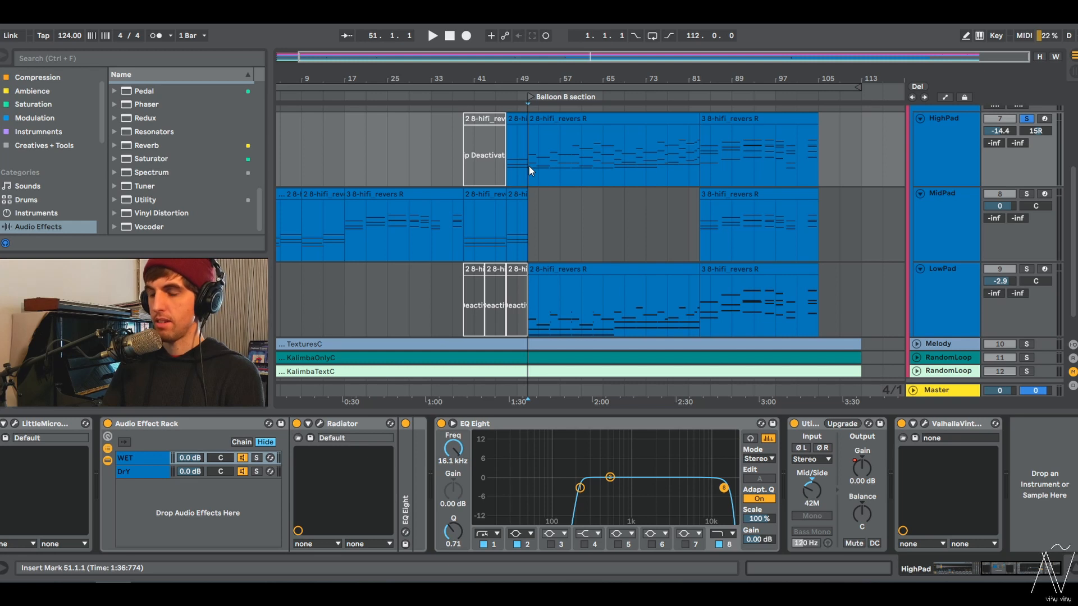
Play the soloed HighPad from bar 51, stopping in bar 58, and clear its solo.
{"action": "key", "text": "space"}
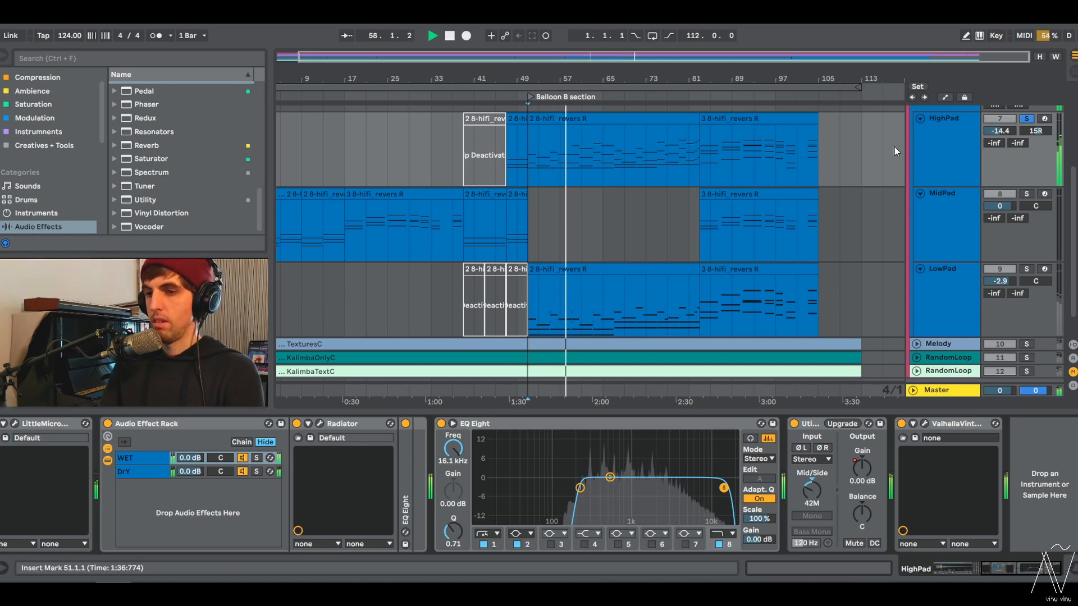
{"action": "key", "text": "space"}
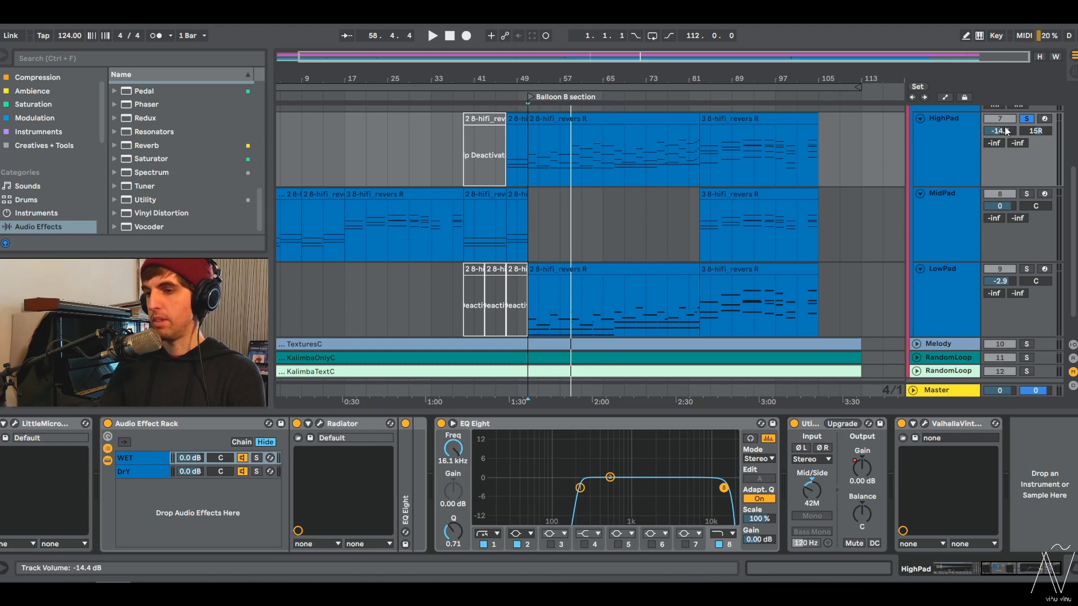
{"action": "left_click", "coordinate": [944, 283]}
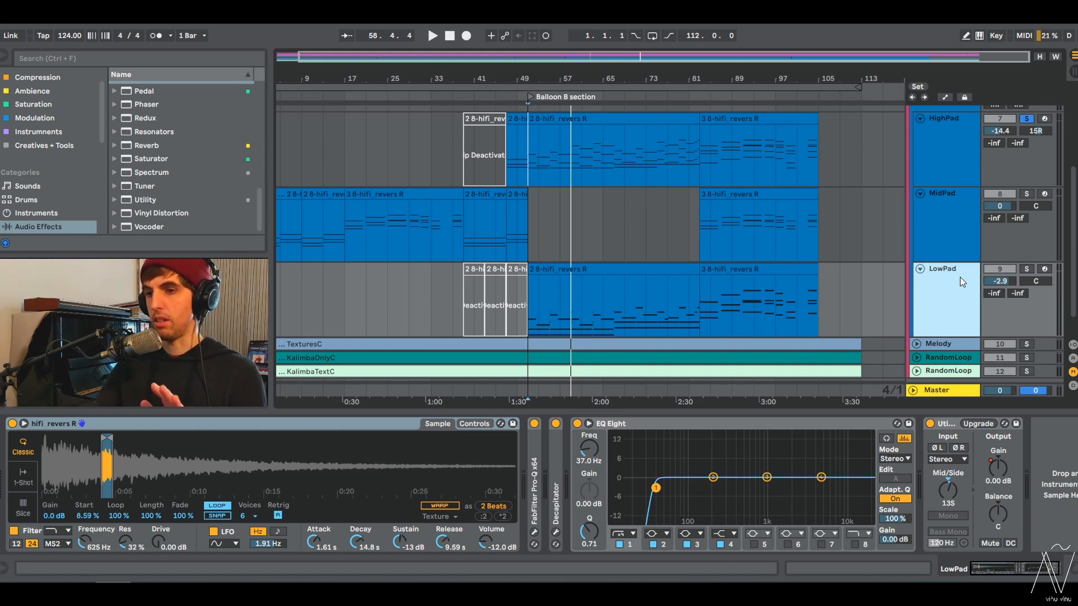
{"action": "left_click", "coordinate": [1026, 118]}
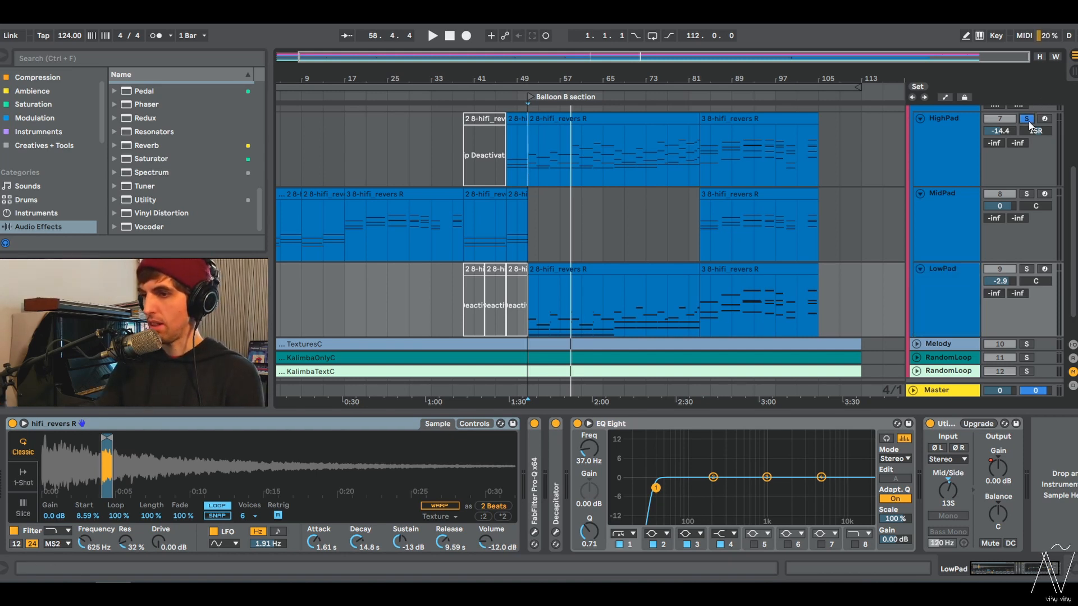
Mute HighPad and MidPad and start playback from bar 51 with LowPad as the only active pad layer.
{"action": "scroll", "coordinate": [821, 312], "scroll_direction": "up", "scroll_amount": 3}
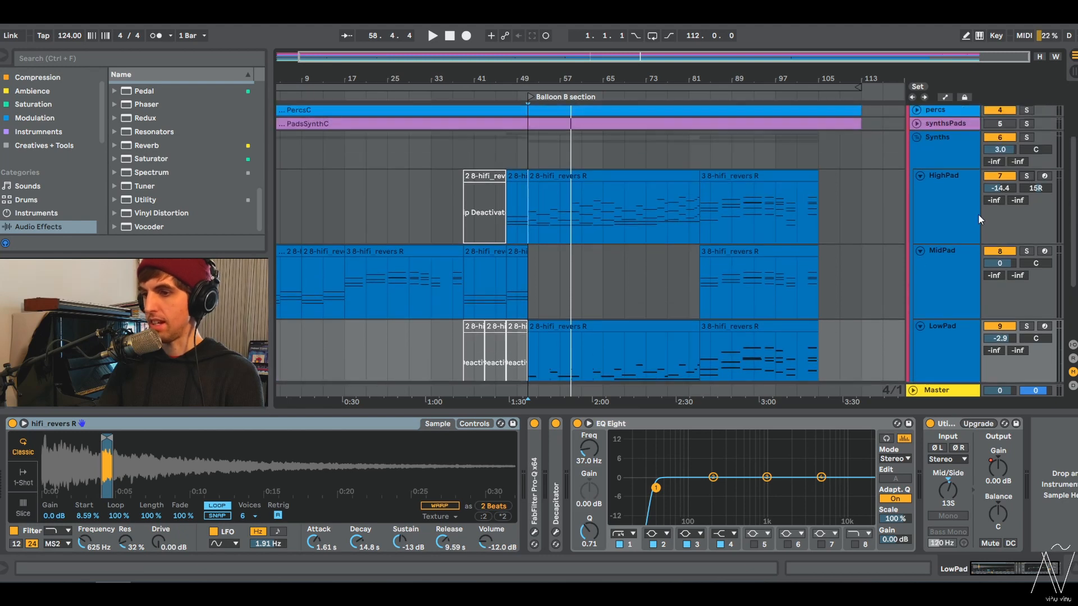
{"action": "left_click", "coordinate": [999, 176]}
{"action": "left_click", "coordinate": [999, 251]}
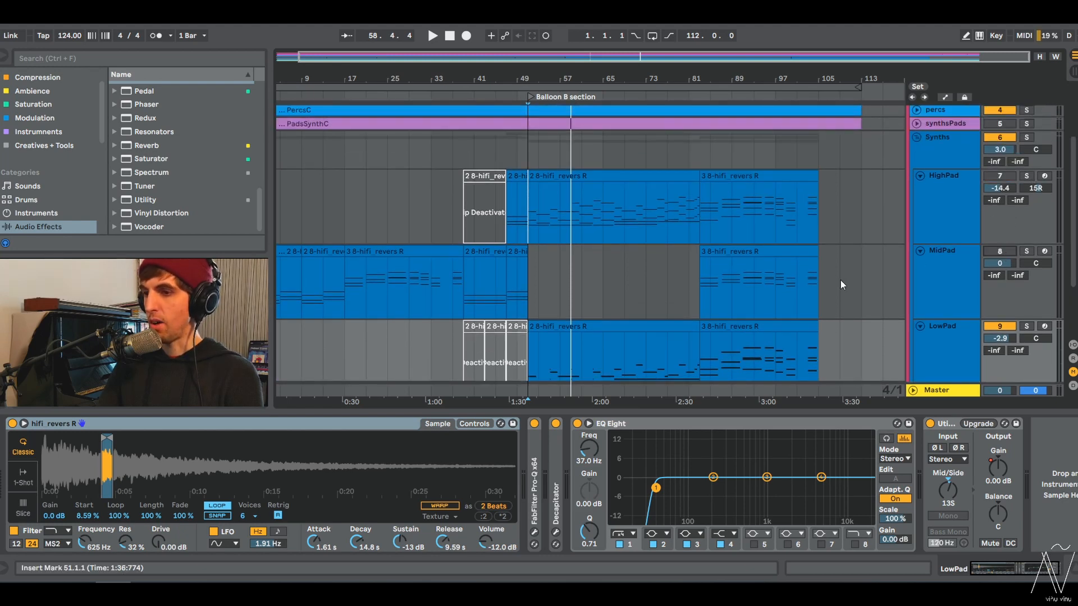
{"action": "left_click", "coordinate": [531, 274]}
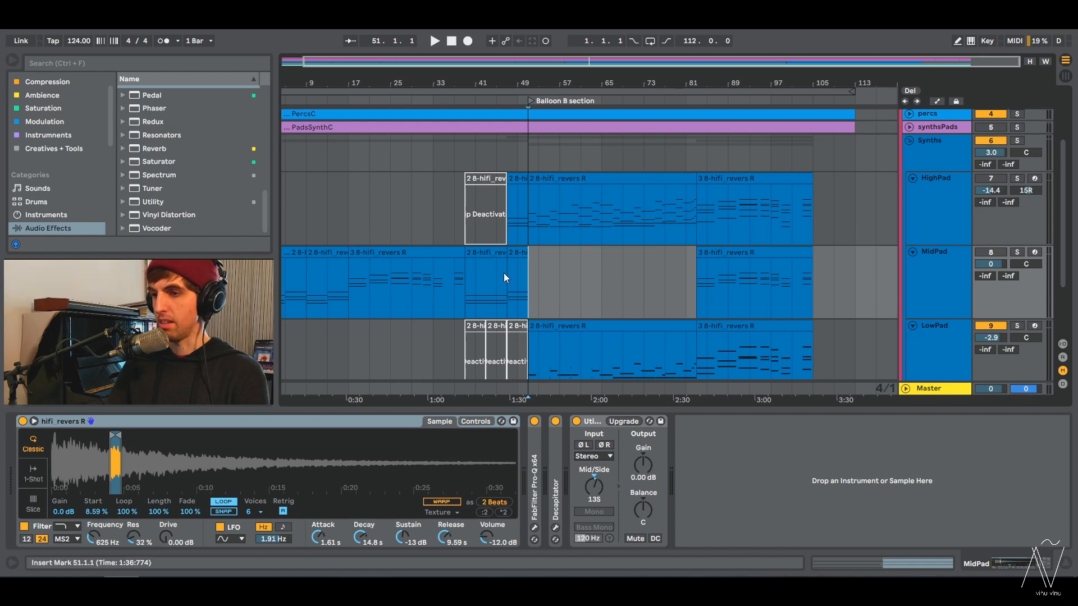
{"action": "key", "text": "space"}
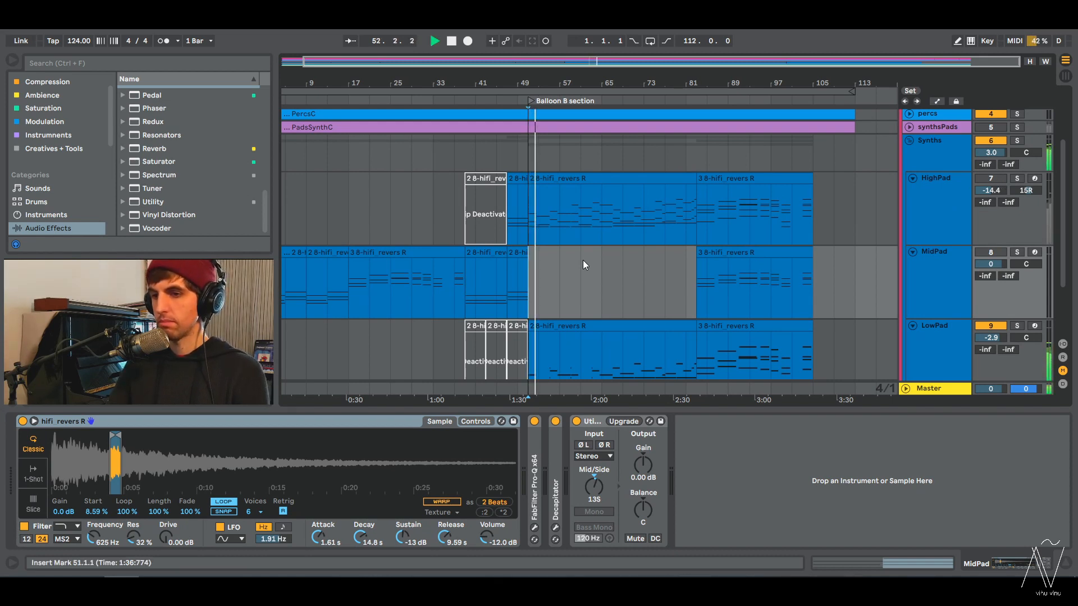
{"action": "scroll", "coordinate": [760, 260], "scroll_direction": "down", "scroll_amount": 3}
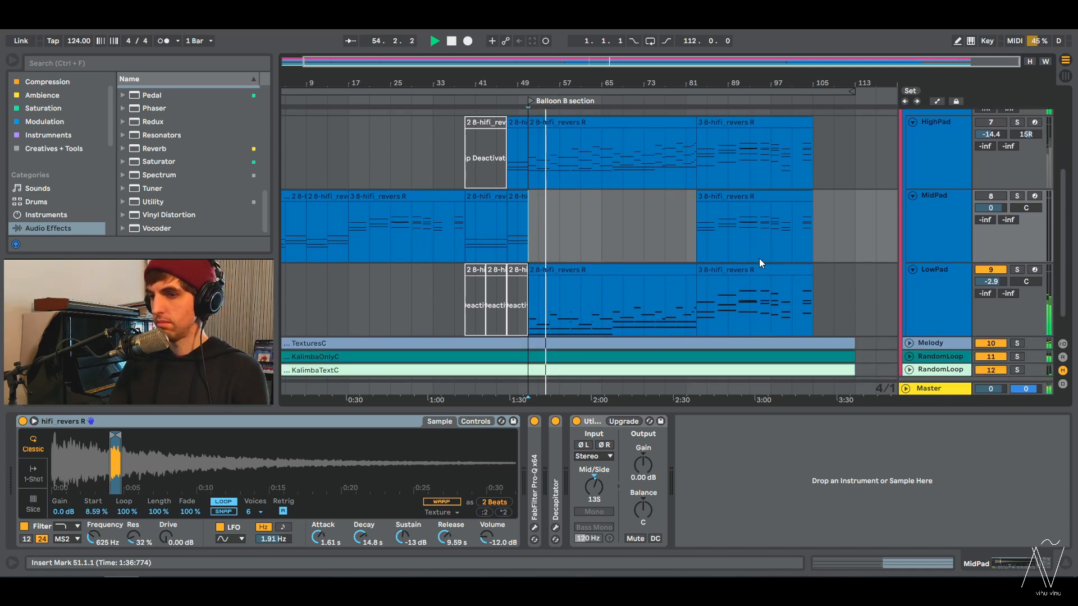
Unmute HighPad during playback to hear it layered with LowPad, stopping in bar 66.
{"action": "left_click", "coordinate": [994, 123]}
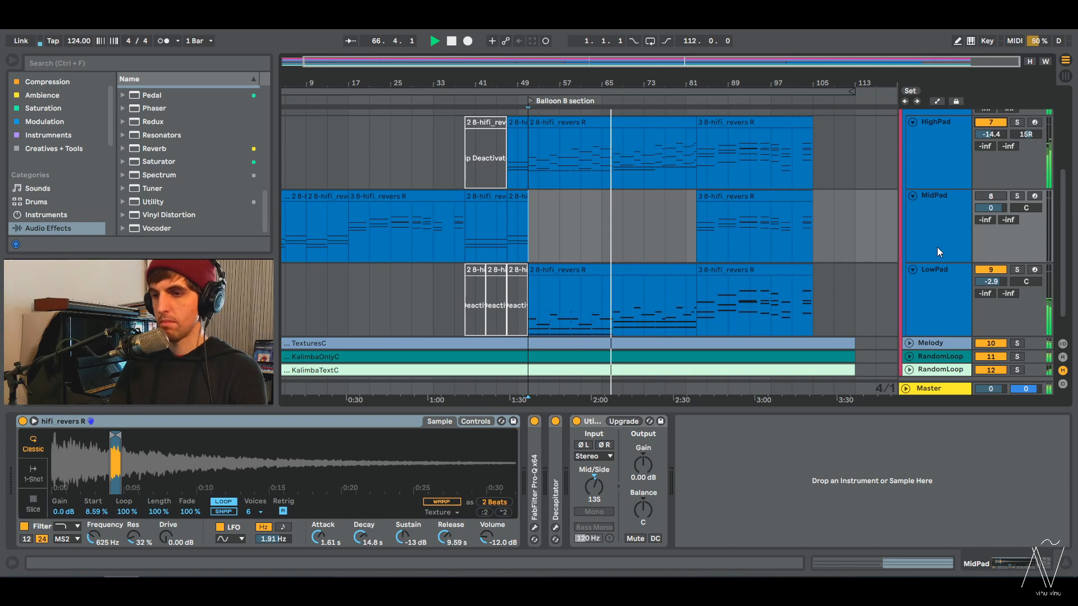
{"action": "key", "text": "space"}
{"action": "scroll", "coordinate": [939, 227], "scroll_direction": "up", "scroll_amount": 2}
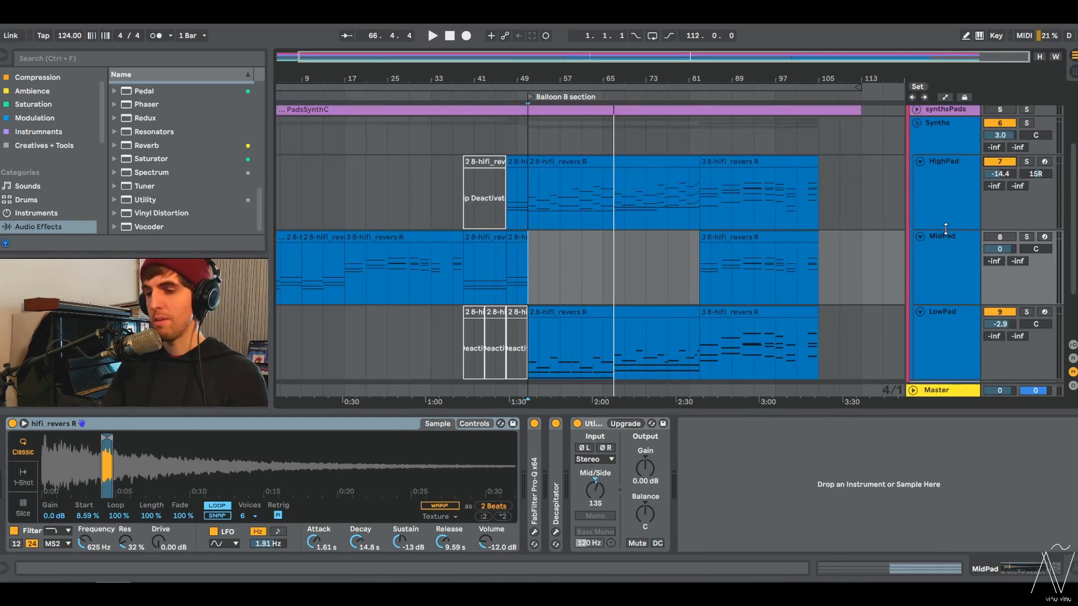
{"action": "scroll", "coordinate": [935, 227], "scroll_direction": "down", "scroll_amount": 1}
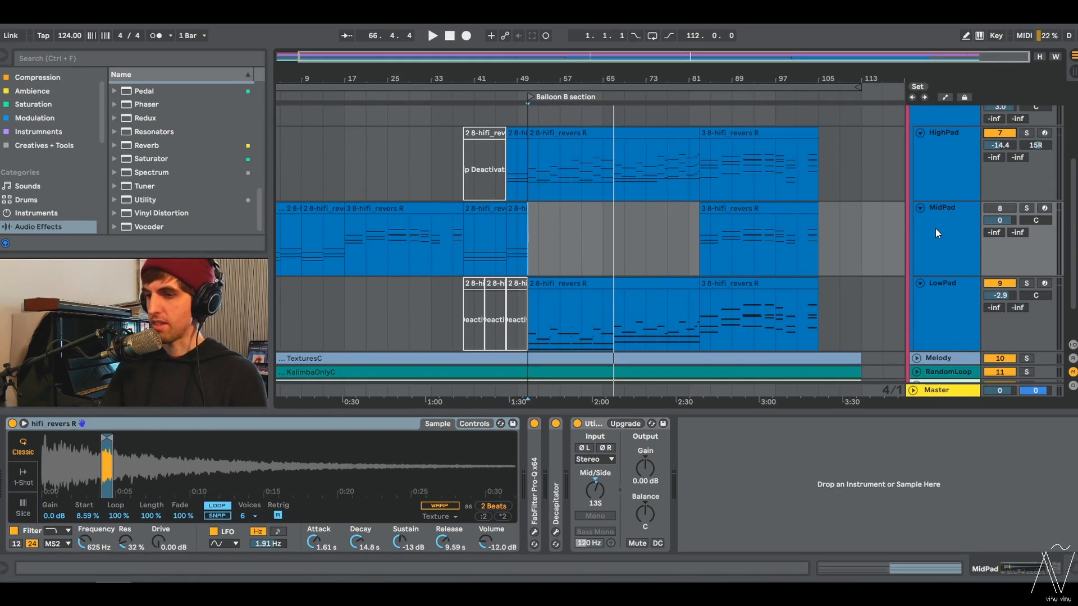
Unmute MidPad and start playback from bar 83, where the final clips of all three pads begin.
{"action": "mouse_move", "coordinate": [762, 78]}
{"action": "left_mouse_down"}
{"action": "mouse_move", "coordinate": [756, 107]}
{"action": "mouse_move", "coordinate": [665, 107]}
{"action": "left_mouse_up"}
{"action": "left_click", "coordinate": [563, 254]}
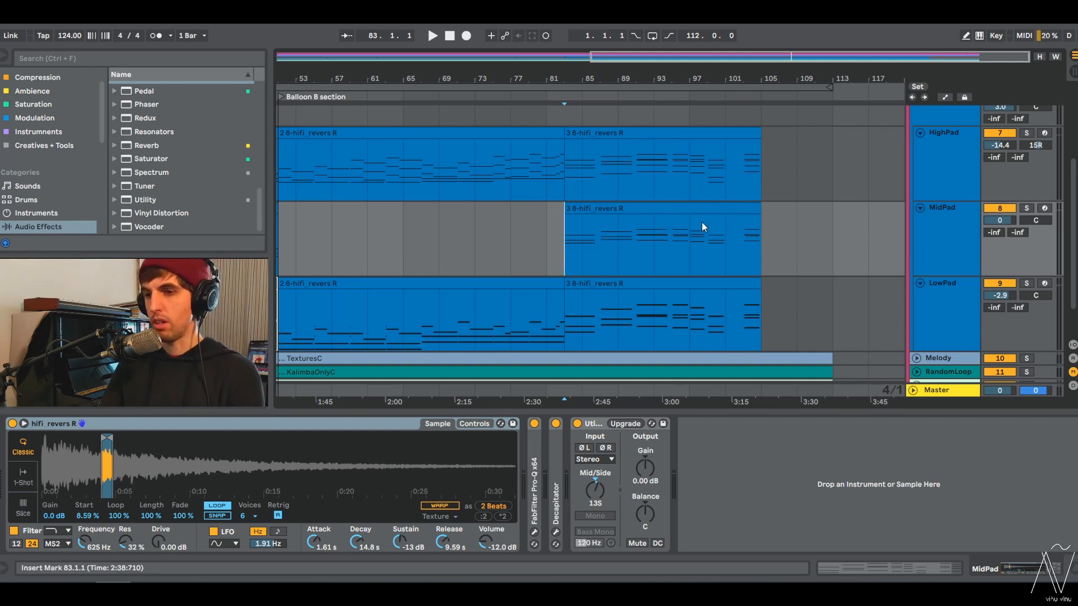
{"action": "scroll", "coordinate": [701, 223], "scroll_direction": "up", "scroll_amount": 2}
{"action": "scroll", "coordinate": [702, 225], "scroll_direction": "down", "scroll_amount": 3}
{"action": "key", "text": "space"}
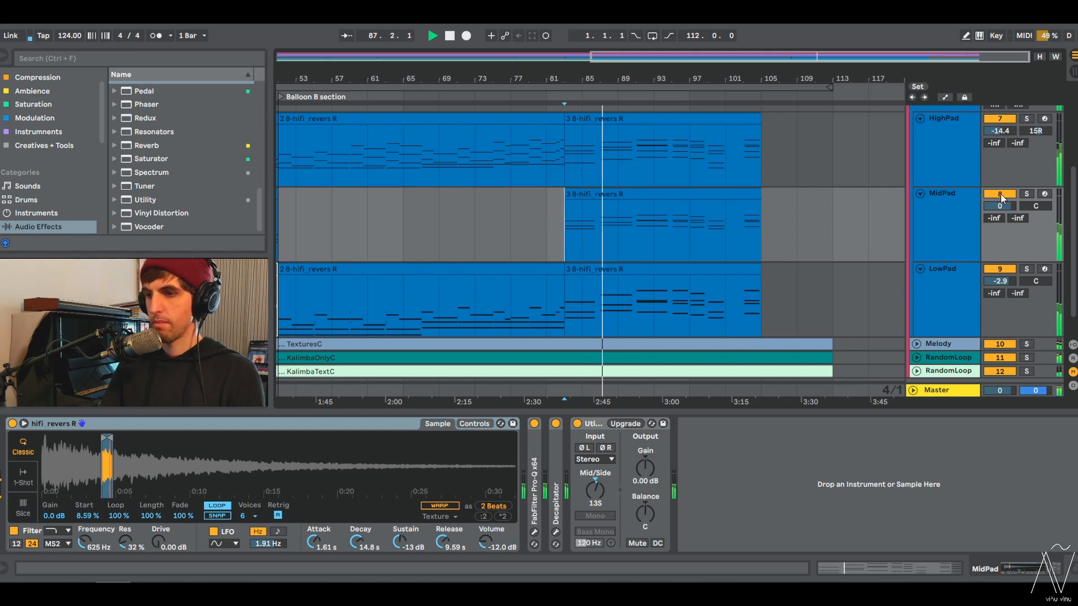
Mute and unmute MidPad during playback to compare the mix without and with it, stopping in bar 102.
{"action": "scroll", "coordinate": [1017, 259], "scroll_direction": "up", "scroll_amount": 2}
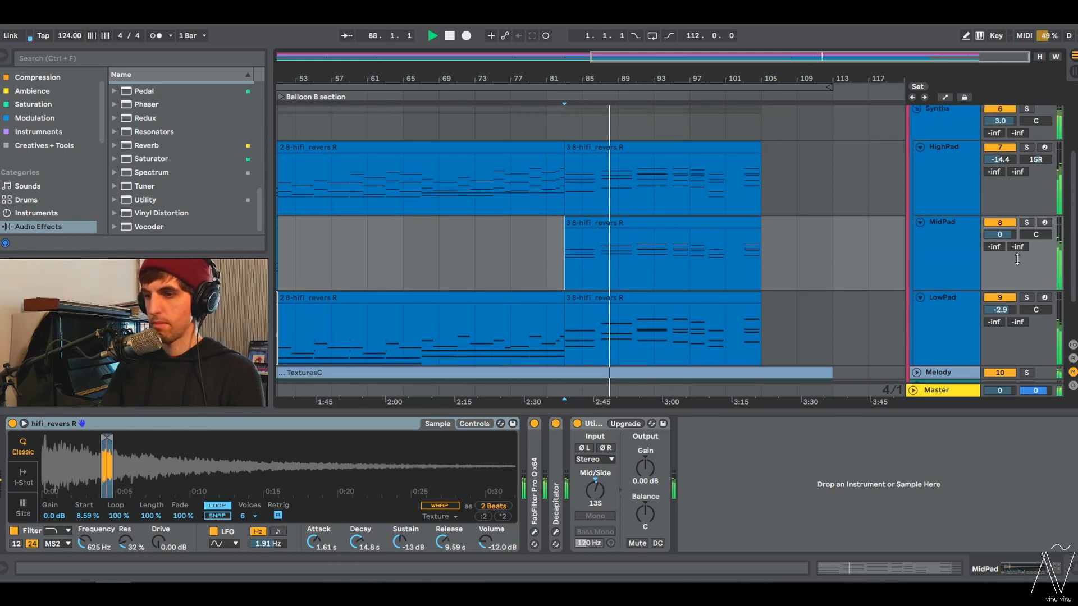
{"action": "left_click", "coordinate": [1002, 223]}
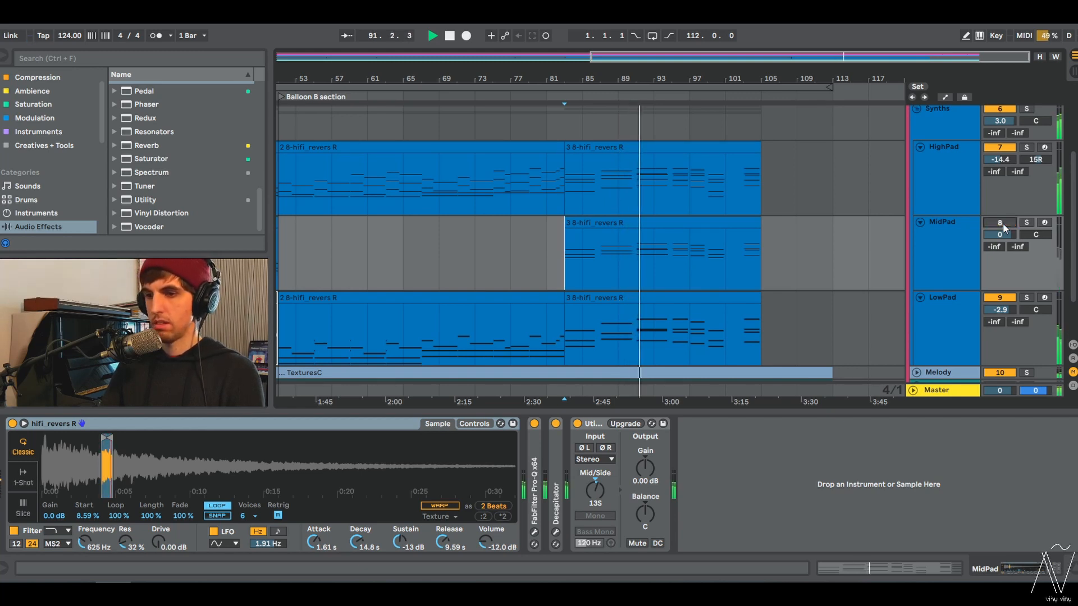
{"action": "left_click", "coordinate": [1003, 223]}
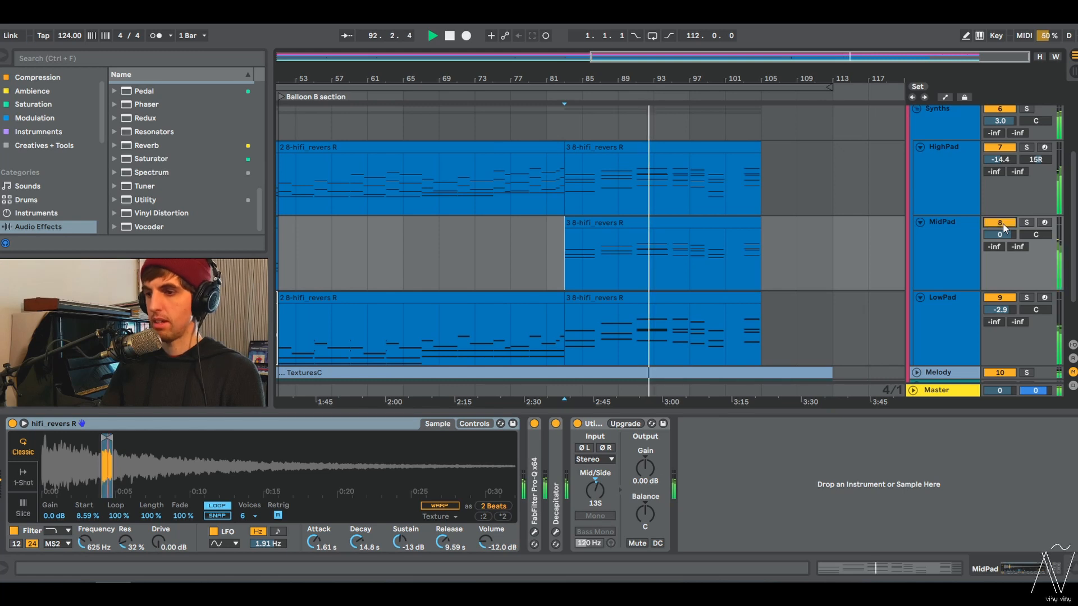
{"action": "left_click_drag", "start_coordinate": [571, 78], "coordinate": [655, 70]}
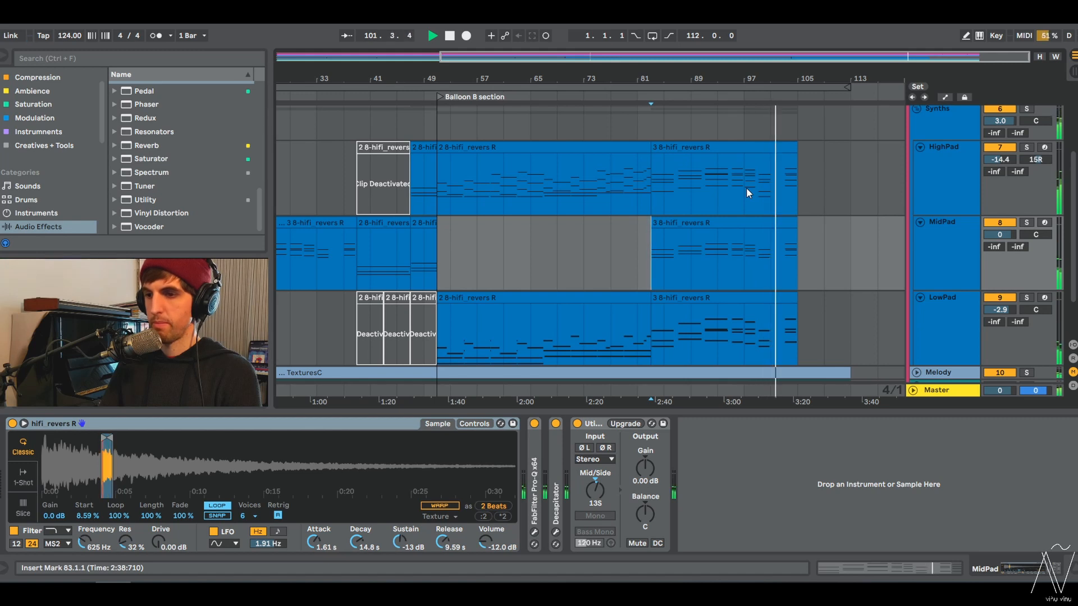
{"action": "key", "text": "space"}
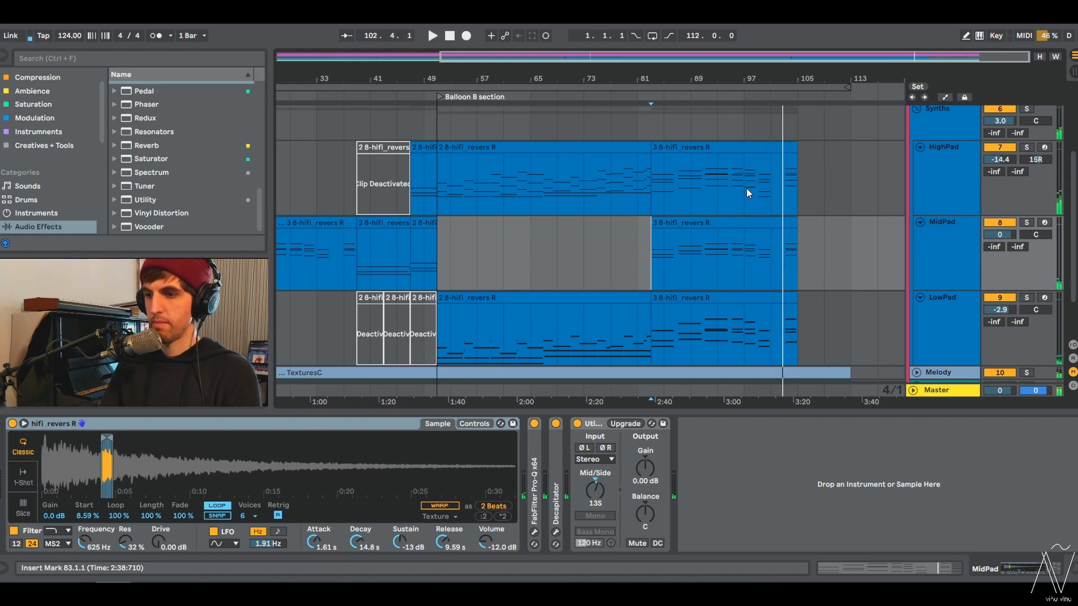